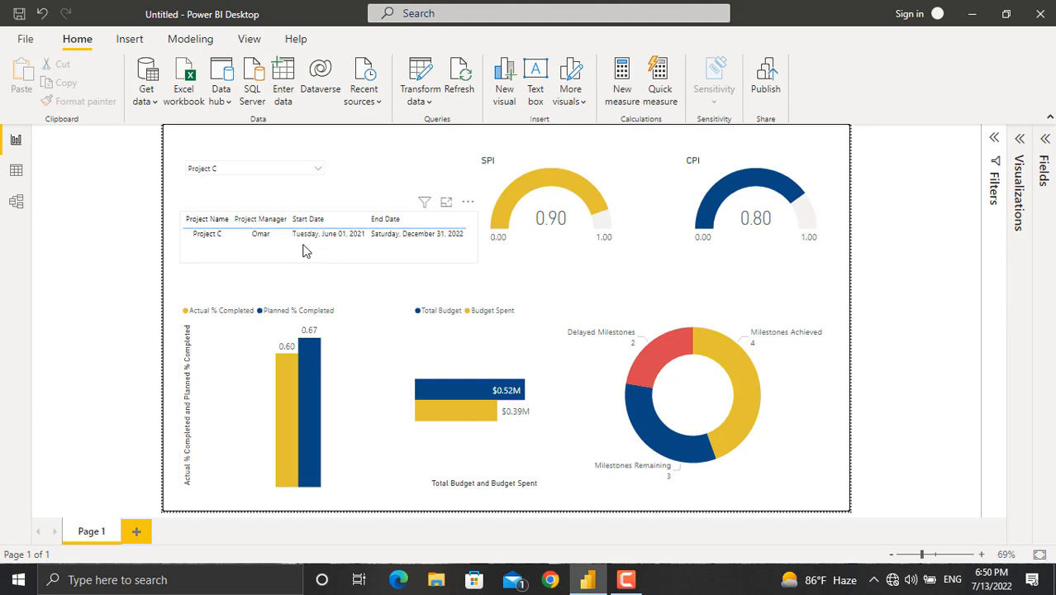
Filter the finished dashboard to Project E using its project dropdown slicer.
{"action": "left_click", "coordinate": [386, 221]}
{"action": "left_click", "coordinate": [318, 170]}
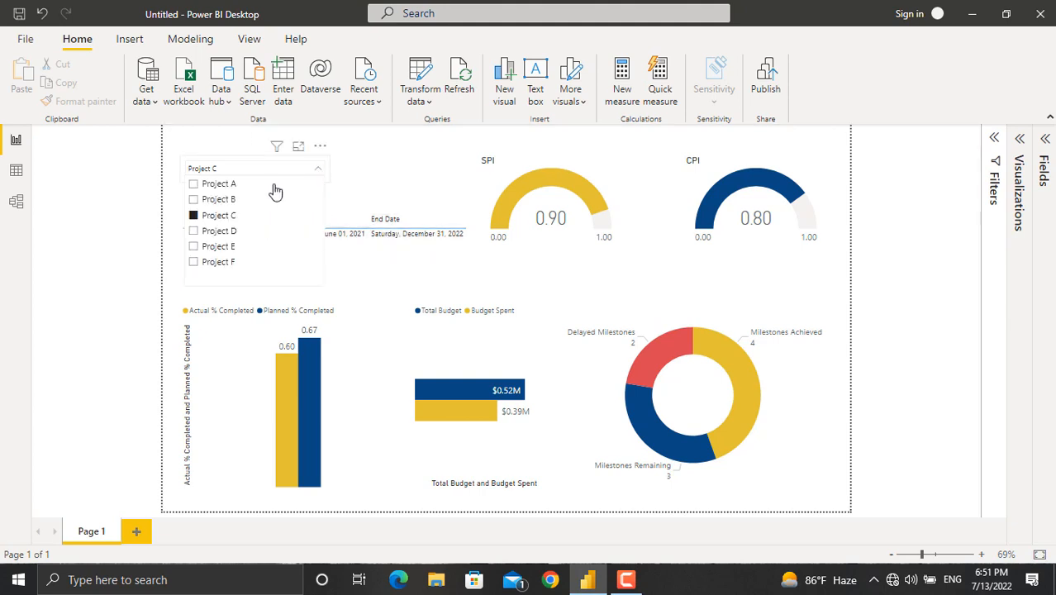
{"action": "left_click", "coordinate": [217, 247]}
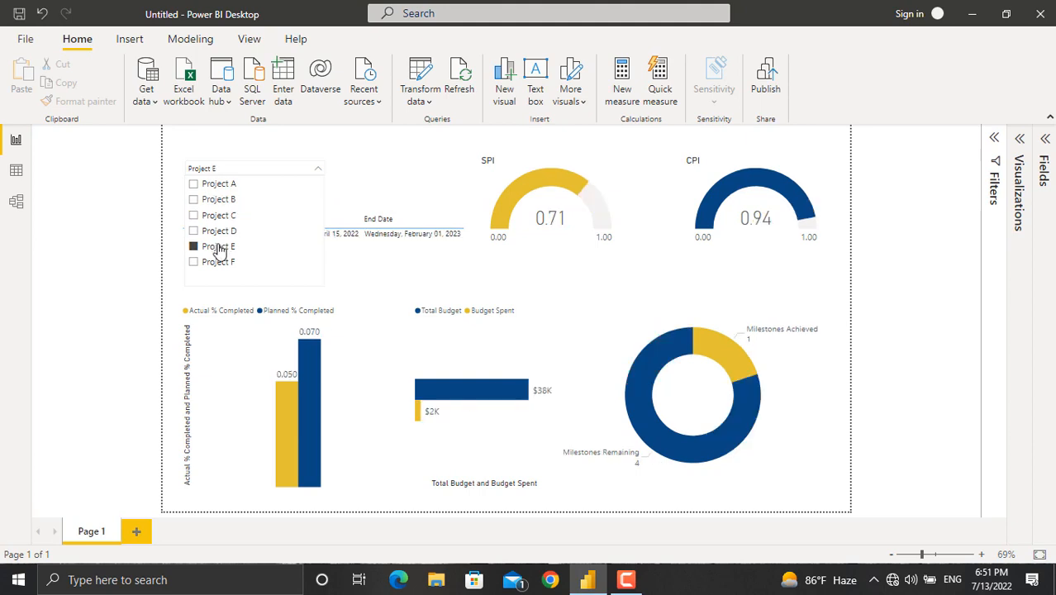
{"action": "left_click", "coordinate": [832, 285]}
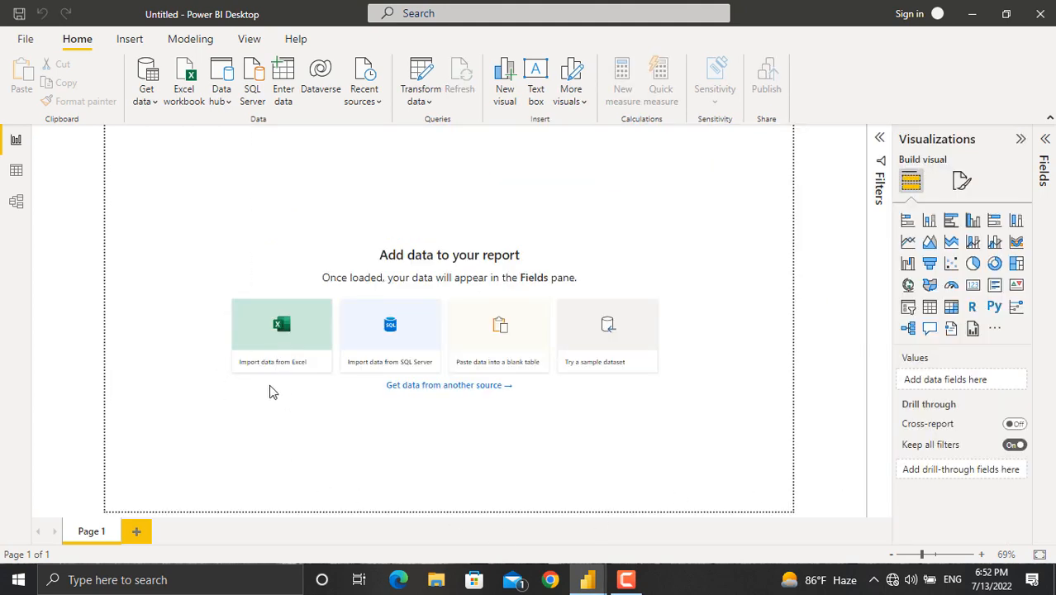
Import data from the Program Dashboard Excel workbook on the Desktop.
{"action": "left_click", "coordinate": [279, 340]}
{"action": "left_click", "coordinate": [296, 289]}
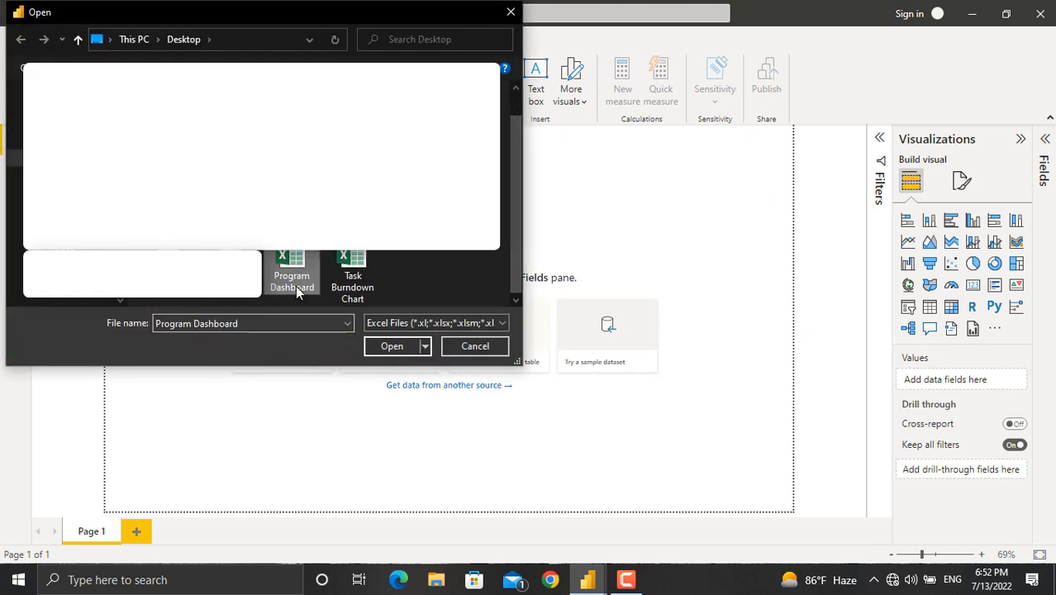
{"action": "left_click", "coordinate": [388, 346]}
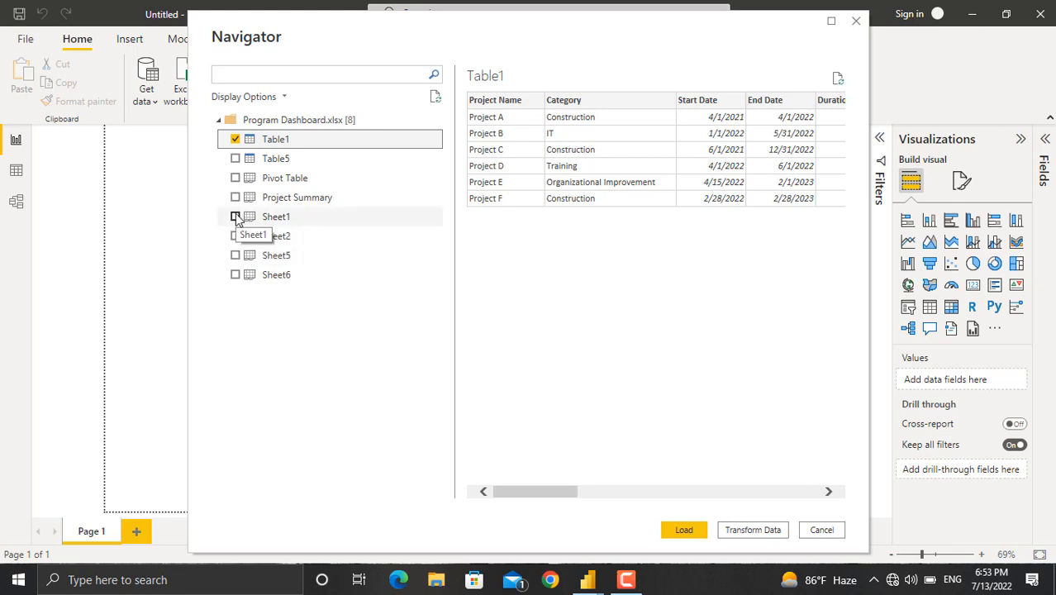
Choose Sheet1 instead of Table1 in the navigator and open it for transformation.
{"action": "left_click", "coordinate": [236, 217]}
{"action": "left_click", "coordinate": [236, 139]}
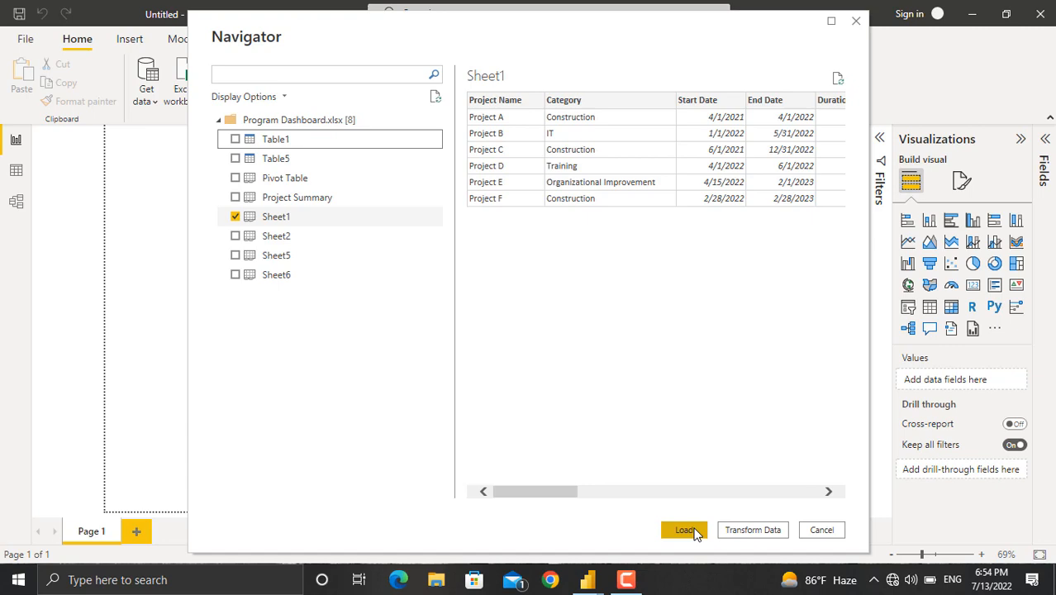
{"action": "left_click", "coordinate": [760, 532]}
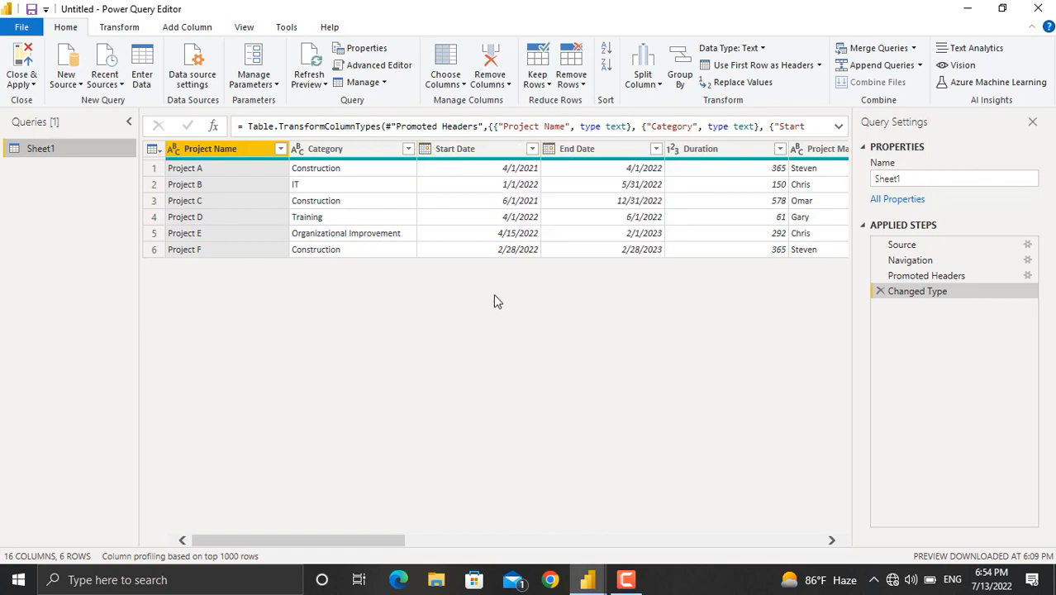
Change the Total Budget and Budget Spent columns to Fixed decimal number, adding a new step.
{"action": "scroll", "coordinate": [751, 200], "scroll_direction": "right", "scroll_amount": 5}
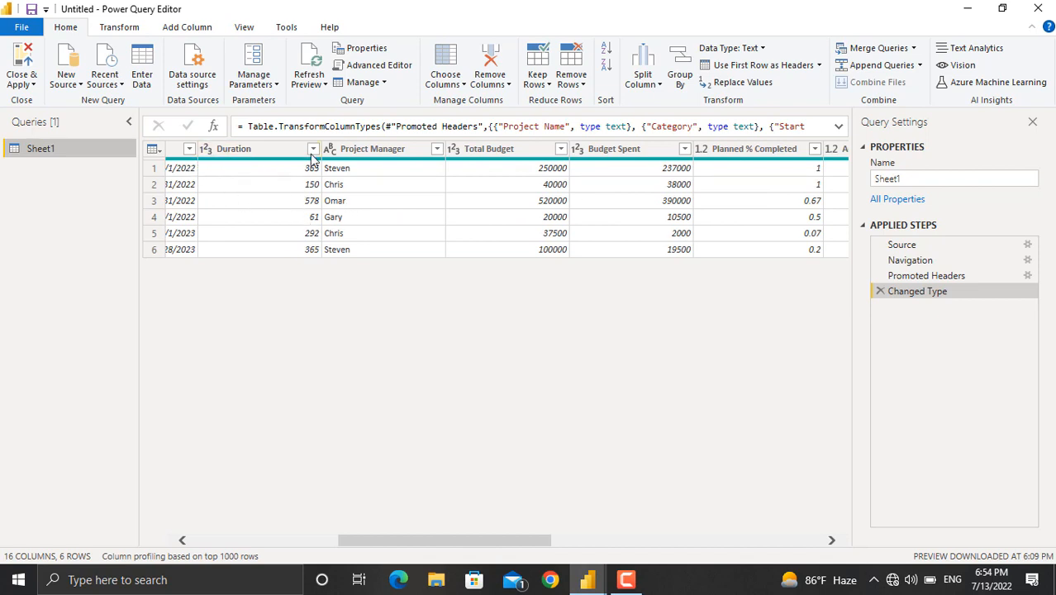
{"action": "left_click", "coordinate": [456, 149]}
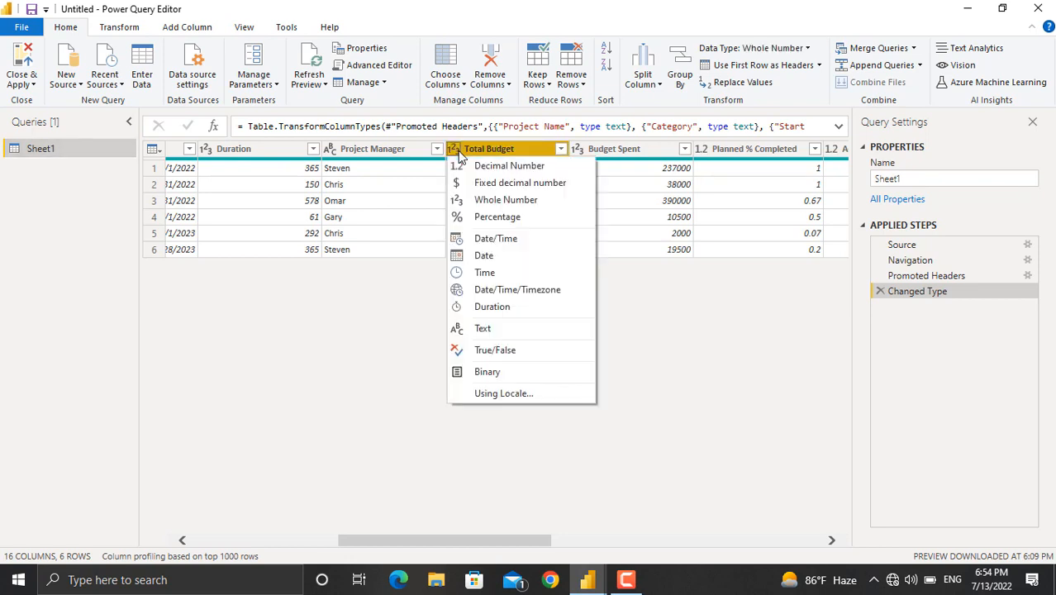
{"action": "left_click", "coordinate": [489, 184]}
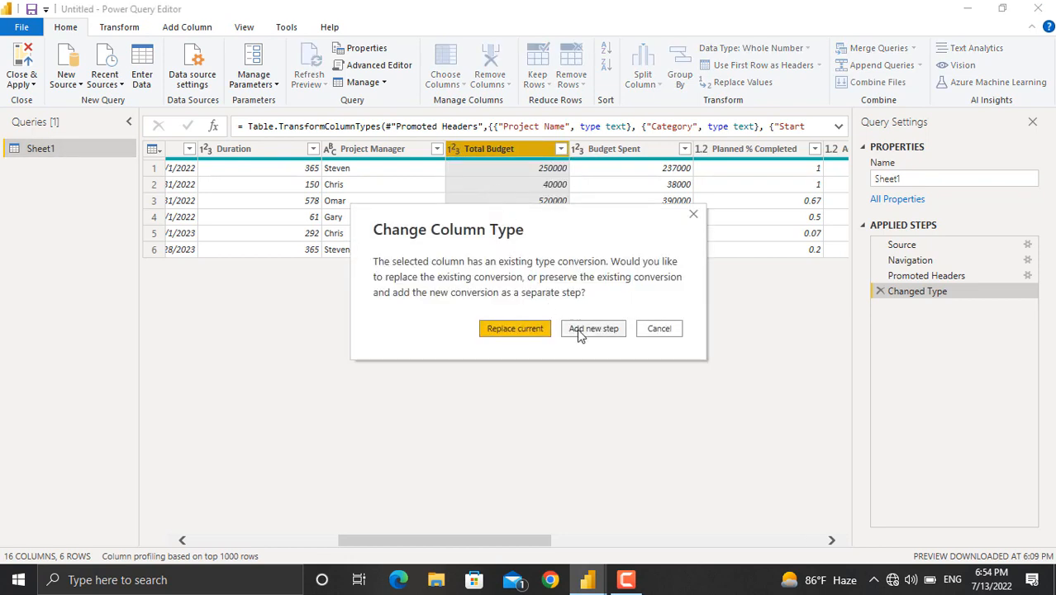
{"action": "left_click", "coordinate": [579, 330]}
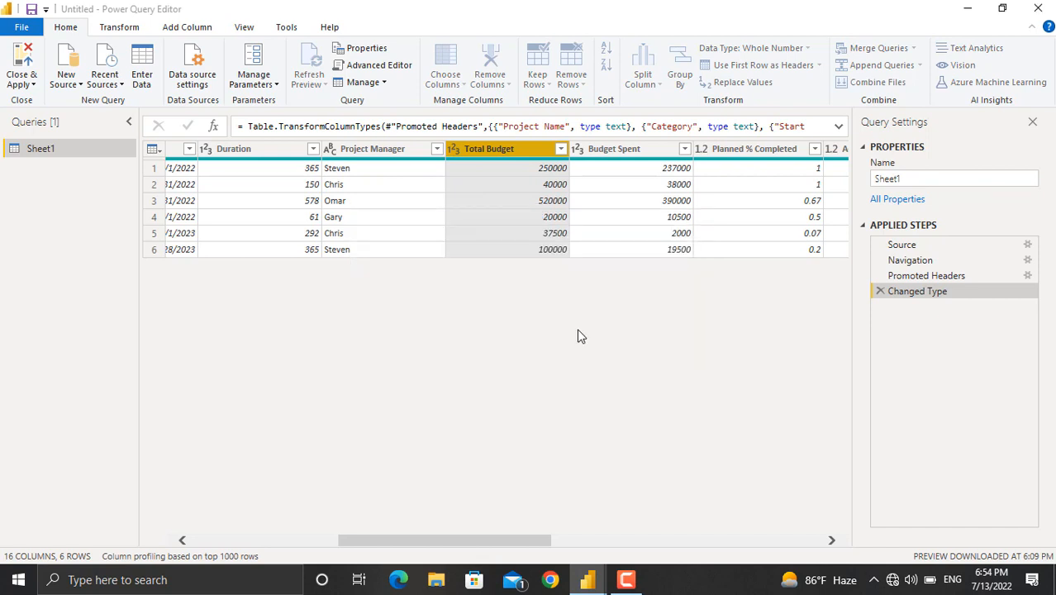
{"action": "left_click", "coordinate": [577, 151]}
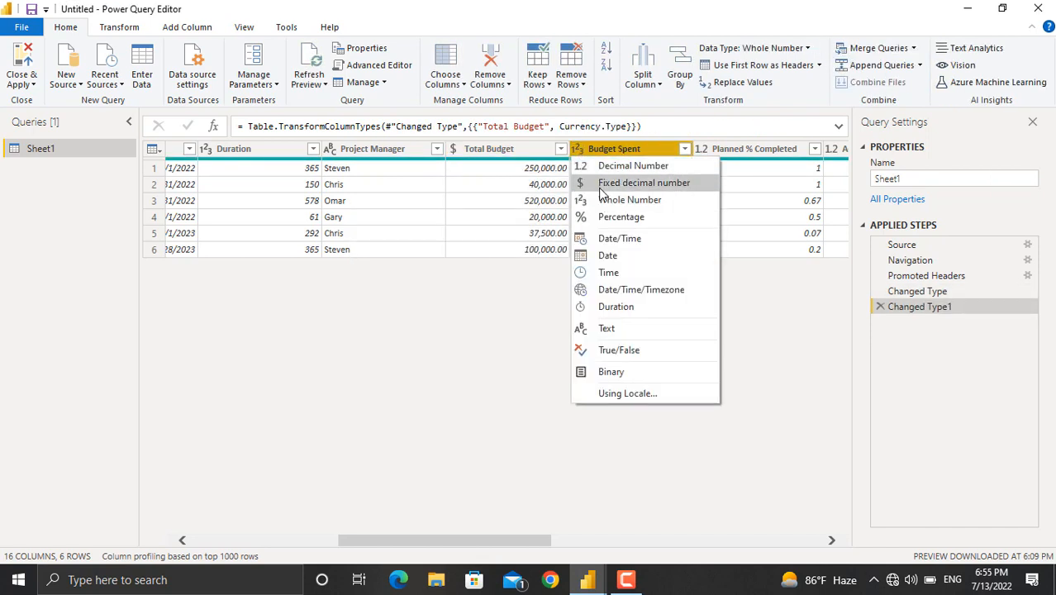
{"action": "left_click", "coordinate": [601, 188]}
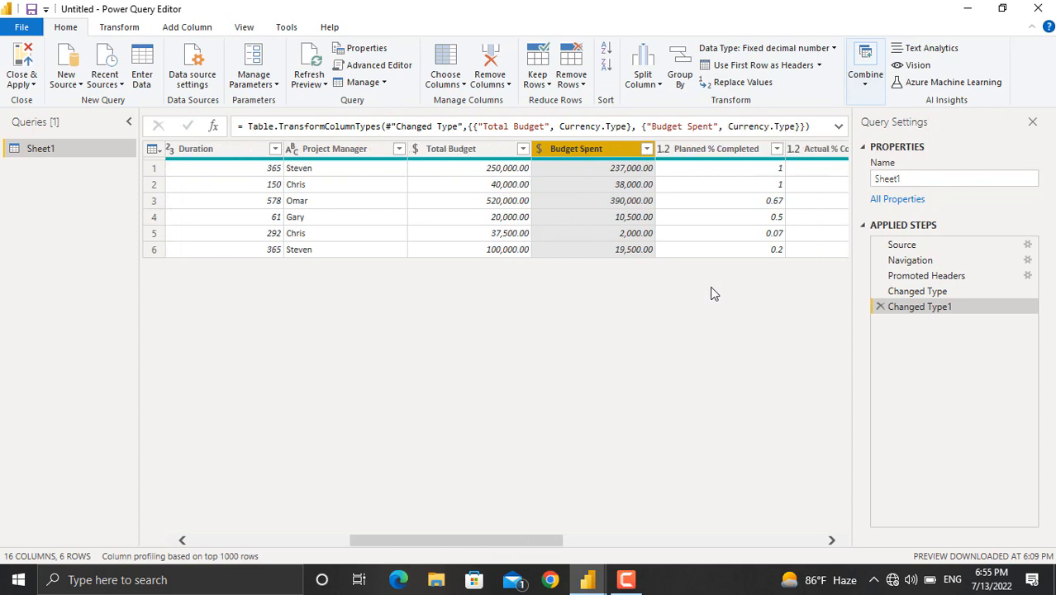
Change the Planned % Completed and Actual % Completed columns to Percentage type.
{"action": "scroll", "coordinate": [712, 293], "scroll_direction": "right", "scroll_amount": 5}
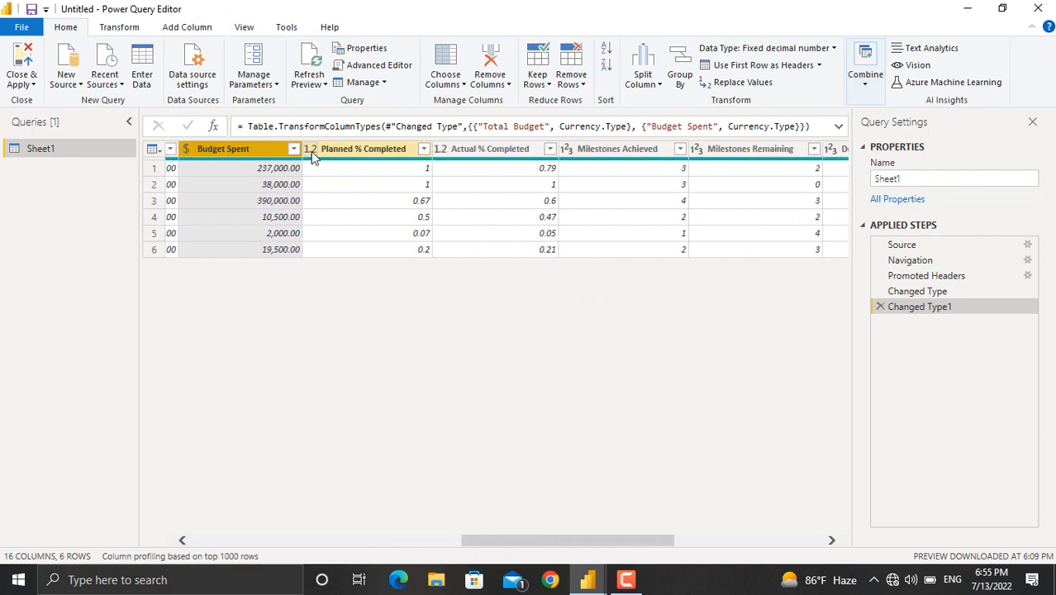
{"action": "left_click", "coordinate": [311, 151]}
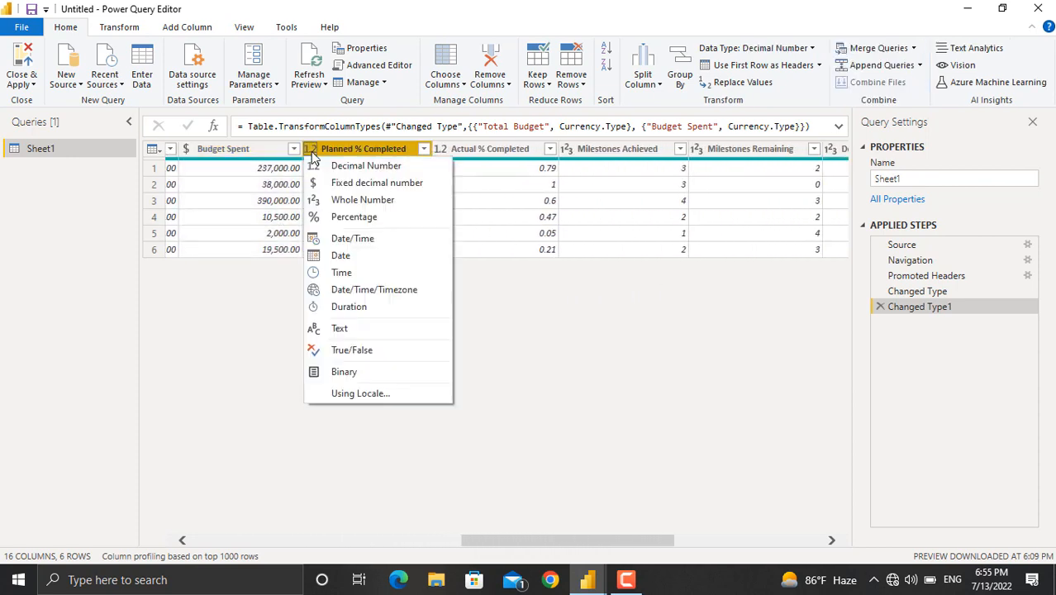
{"action": "left_click", "coordinate": [360, 217]}
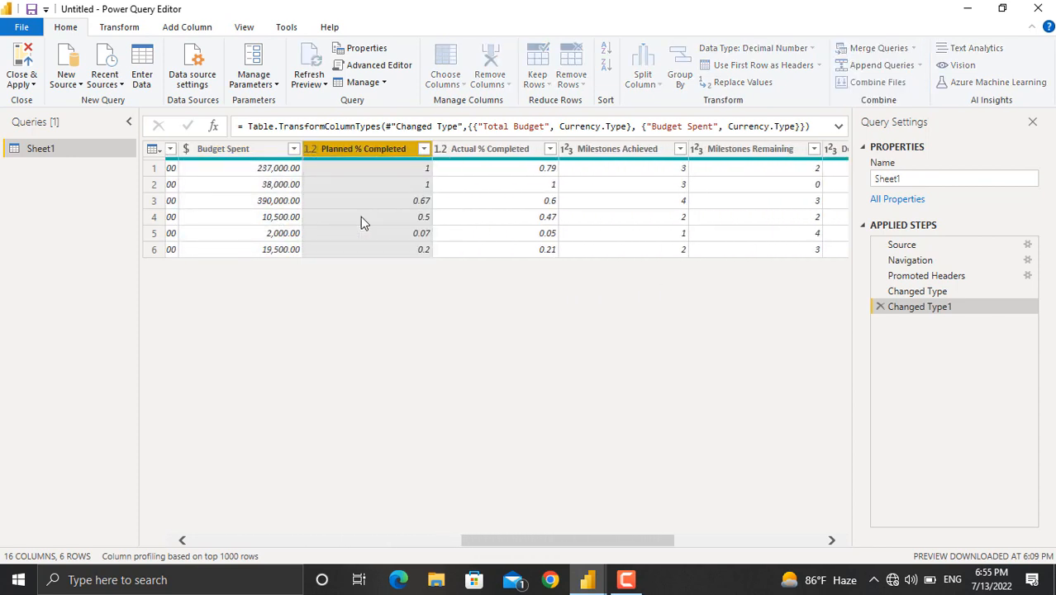
{"action": "left_click", "coordinate": [438, 149]}
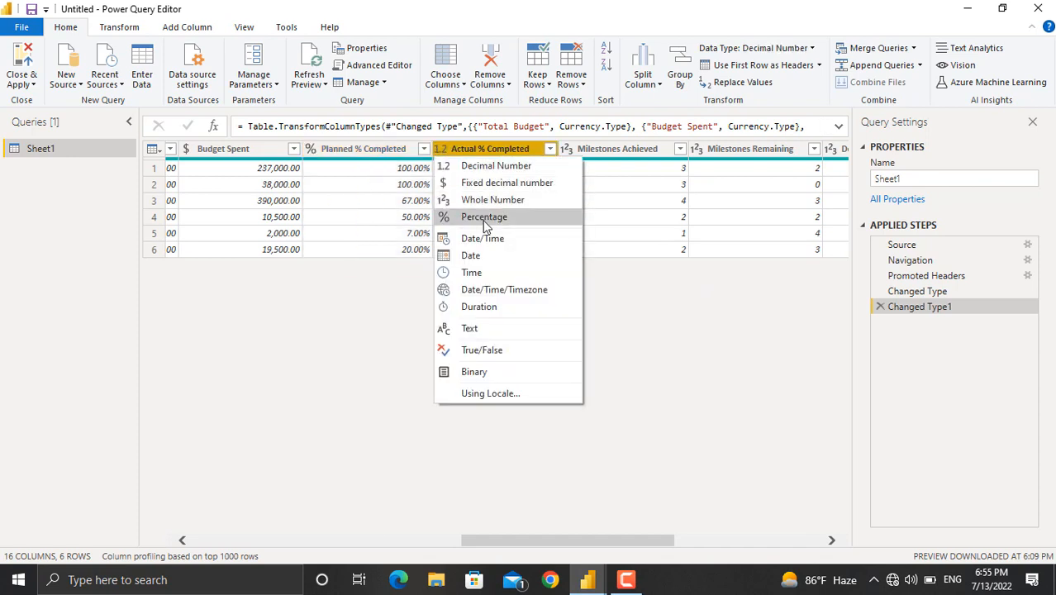
{"action": "left_click", "coordinate": [486, 218]}
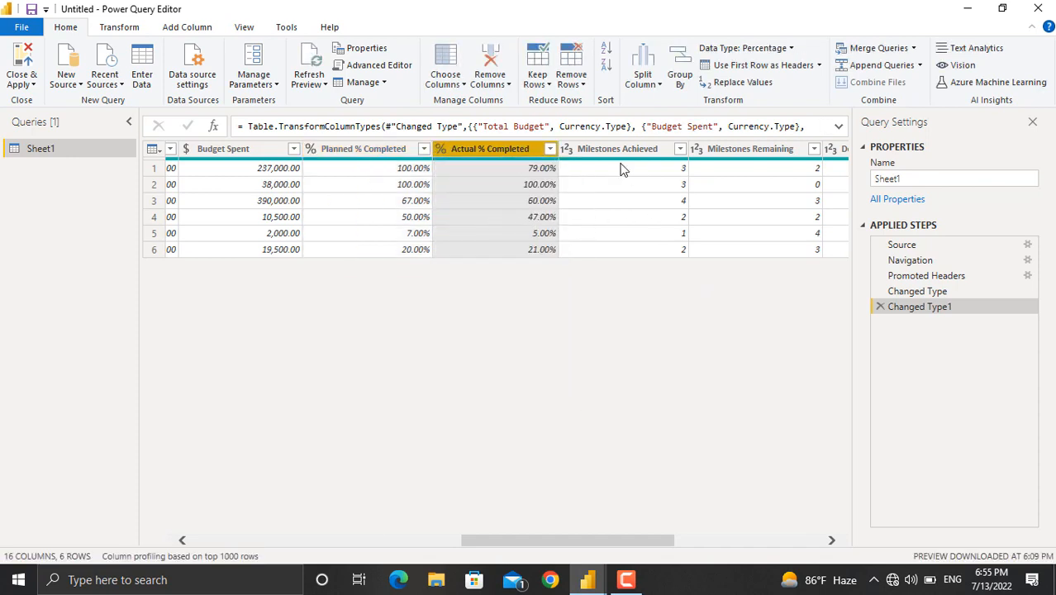
Close the query editor and apply the changes.
{"action": "scroll", "coordinate": [650, 219], "scroll_direction": "right", "scroll_amount": 3}
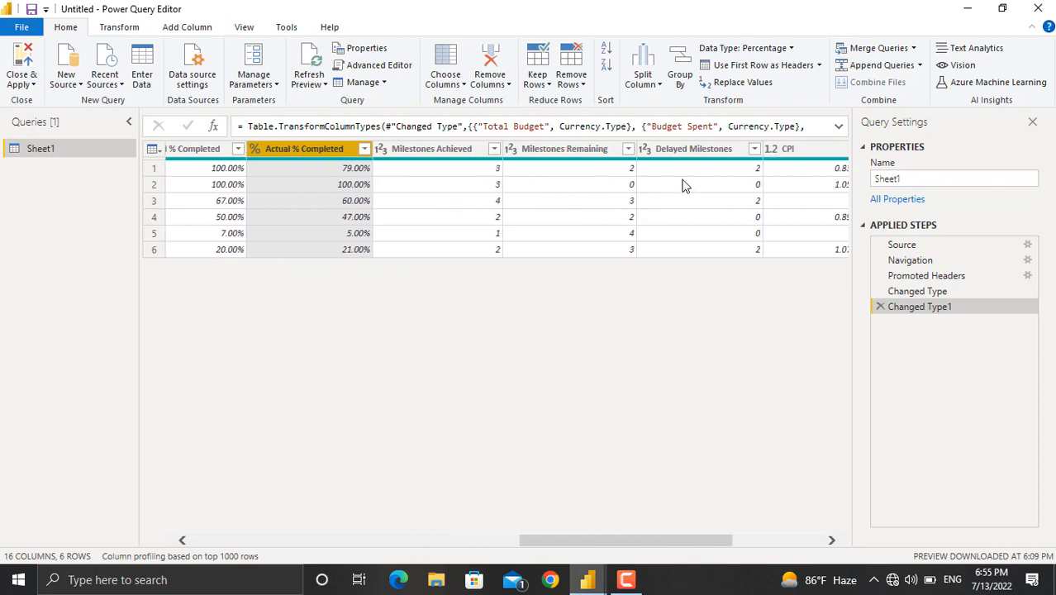
{"action": "scroll", "coordinate": [706, 196], "scroll_direction": "right", "scroll_amount": 4}
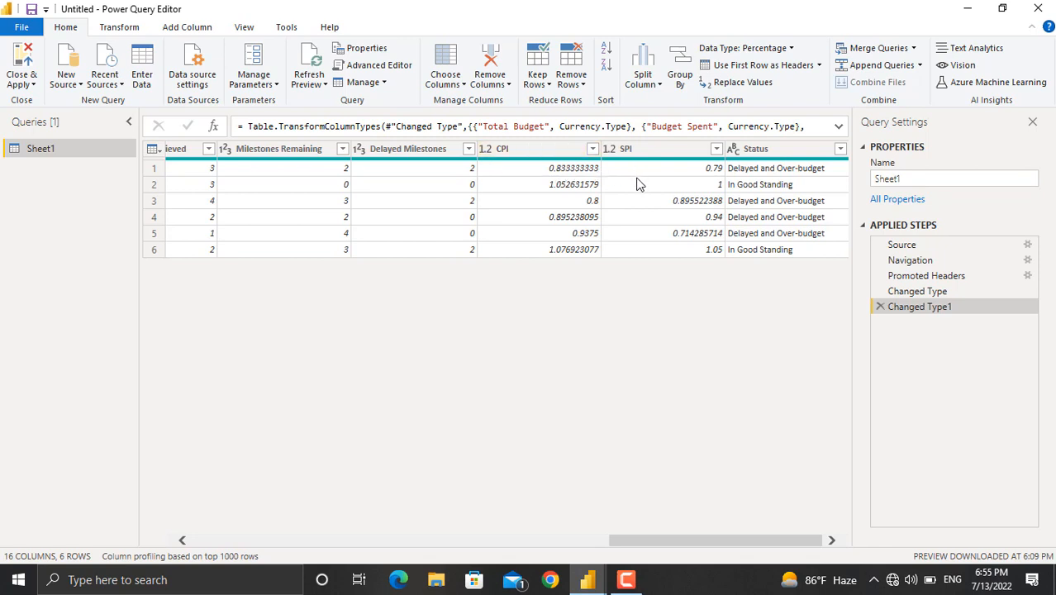
{"action": "left_click", "coordinate": [24, 54]}
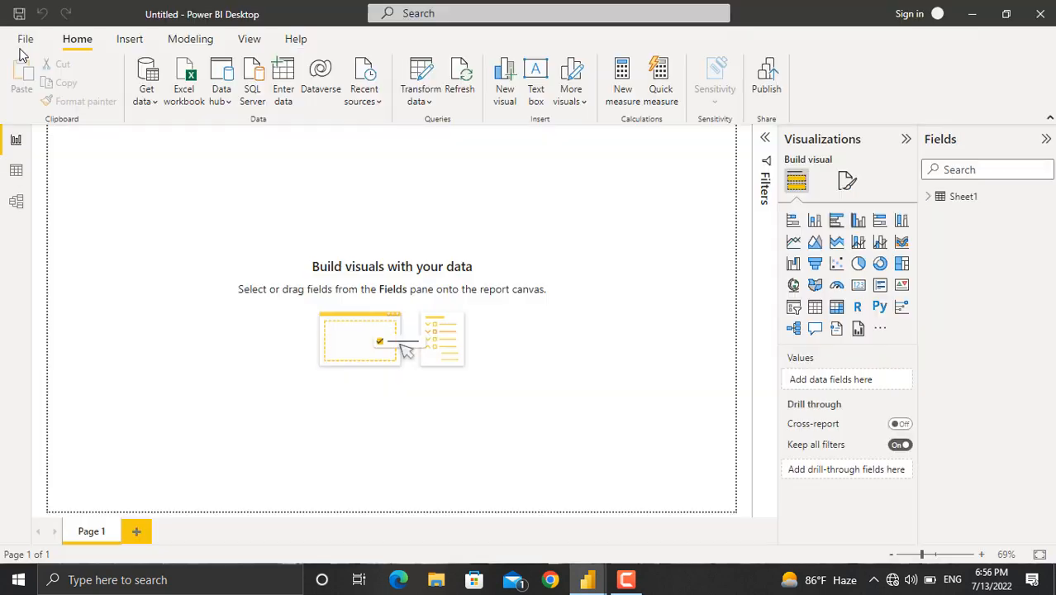
Add a slicer visual using the Project Name field from Sheet1.
{"action": "left_click", "coordinate": [928, 199]}
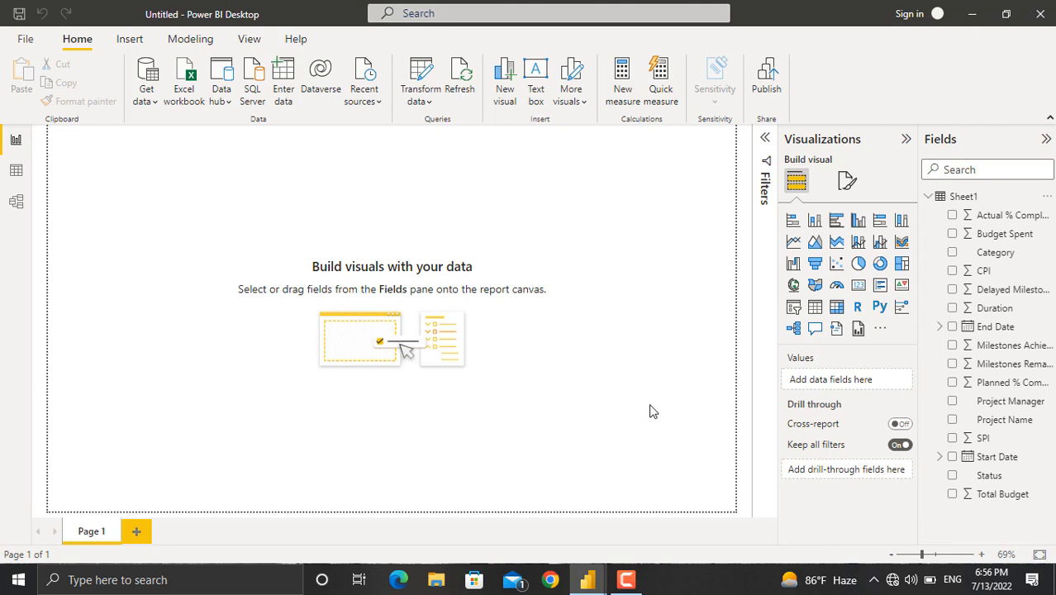
{"action": "left_click", "coordinate": [793, 308]}
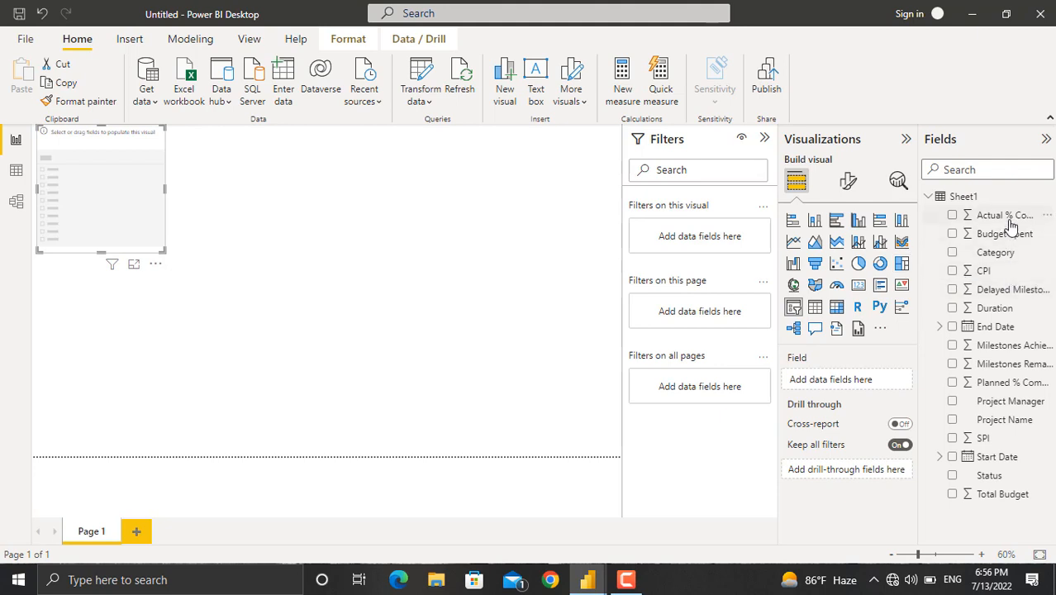
{"action": "left_click", "coordinate": [952, 419]}
Switch the slicer to dropdown style and select Project B.
{"action": "left_click", "coordinate": [156, 133]}
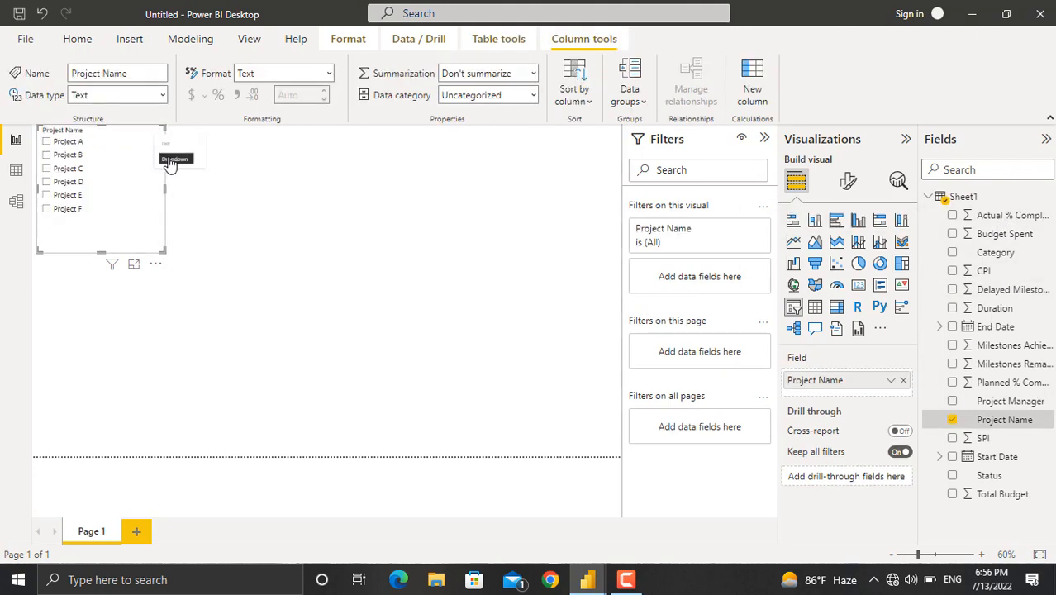
{"action": "left_click", "coordinate": [171, 159]}
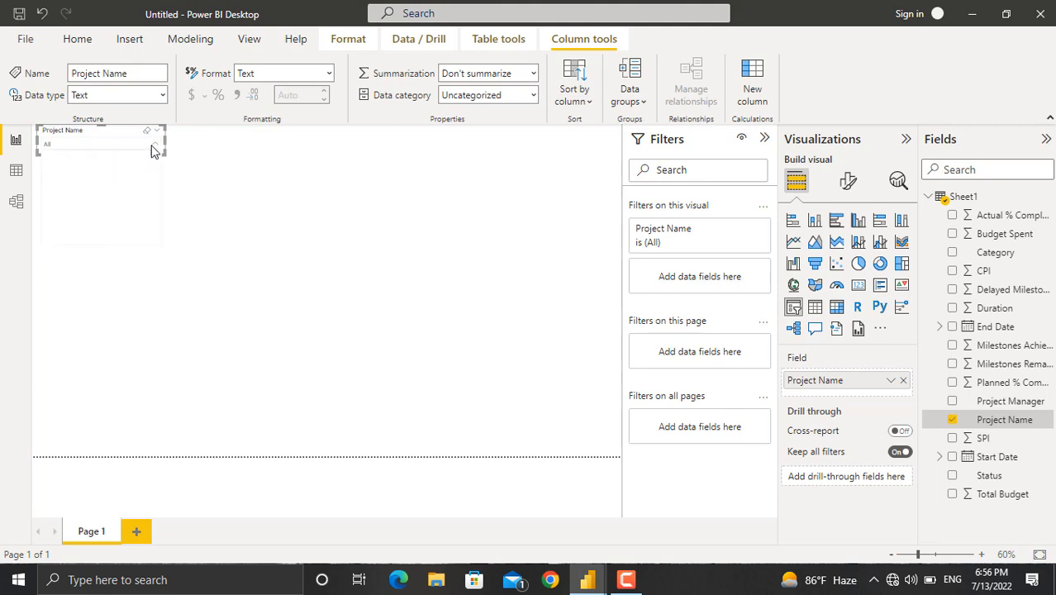
{"action": "left_click", "coordinate": [152, 146]}
{"action": "left_click", "coordinate": [50, 170]}
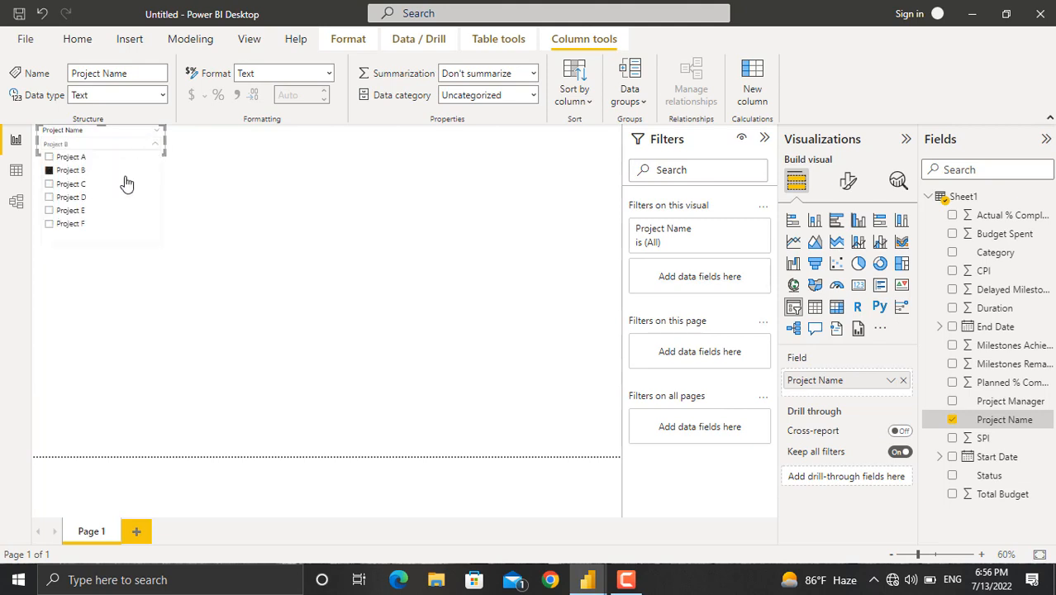
{"action": "left_click", "coordinate": [161, 205]}
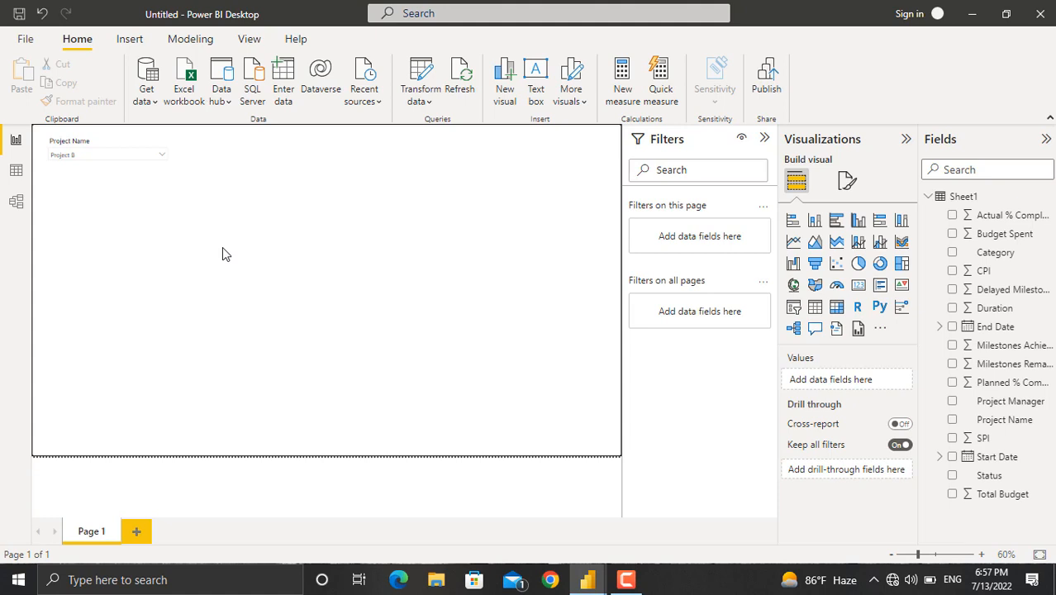
Add a table visual with Project Manager, Start Date and End Date fields.
{"action": "left_click", "coordinate": [815, 311]}
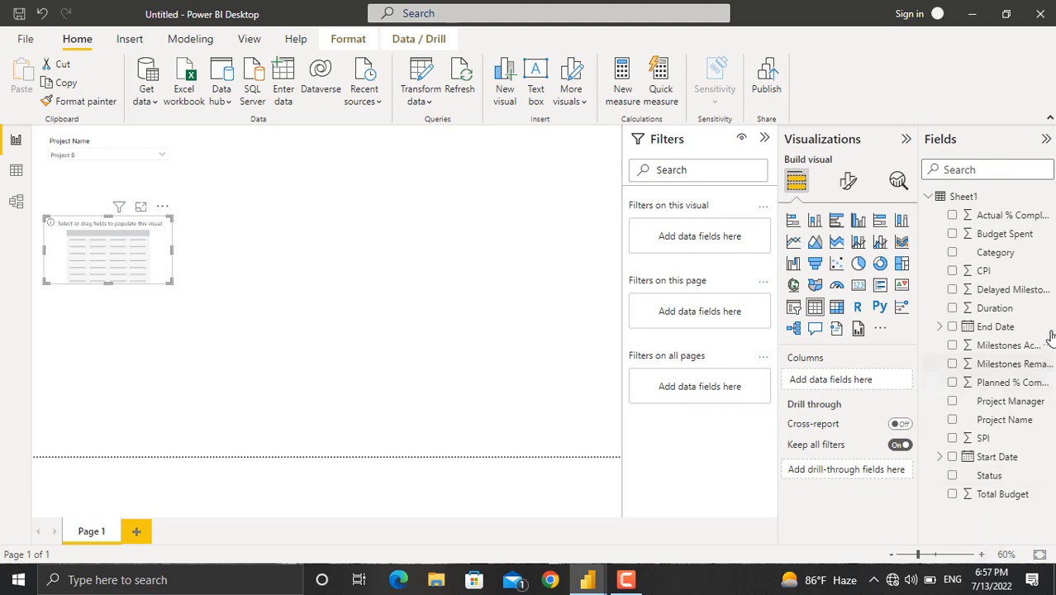
{"action": "left_click", "coordinate": [952, 402]}
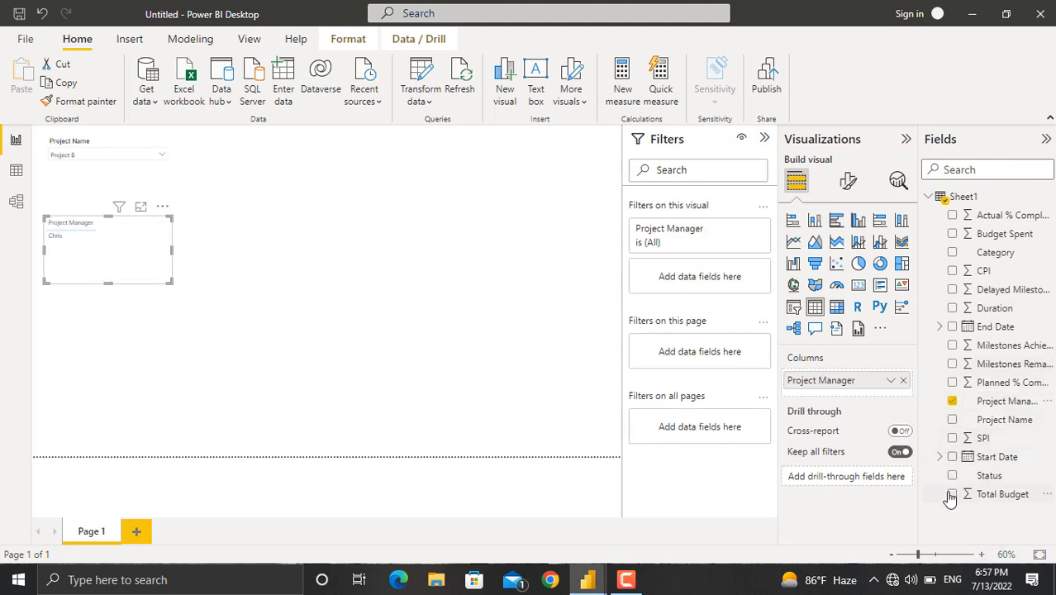
{"action": "left_click", "coordinate": [952, 457]}
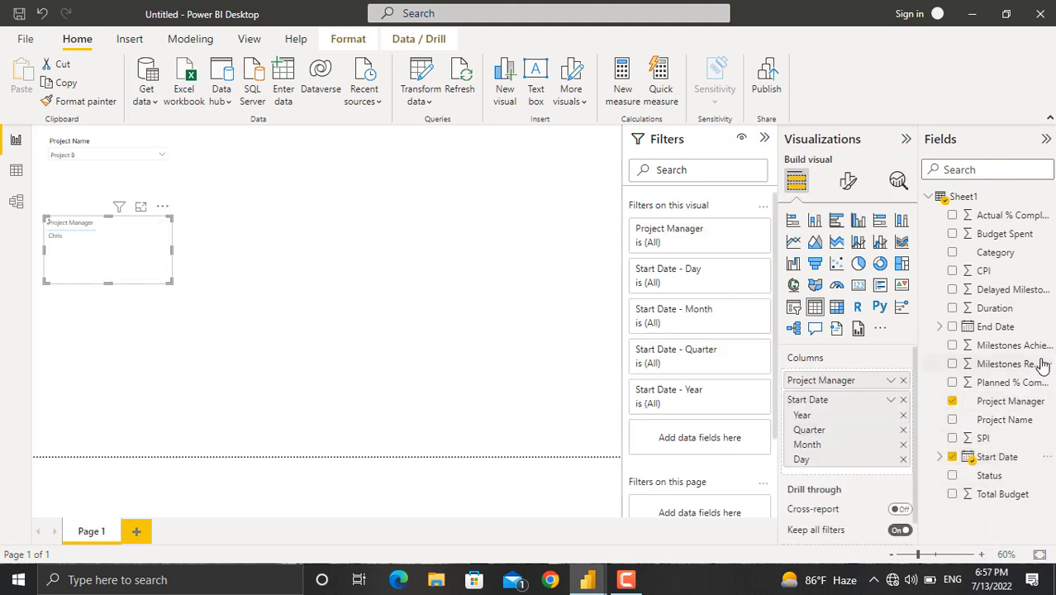
{"action": "left_click", "coordinate": [952, 327]}
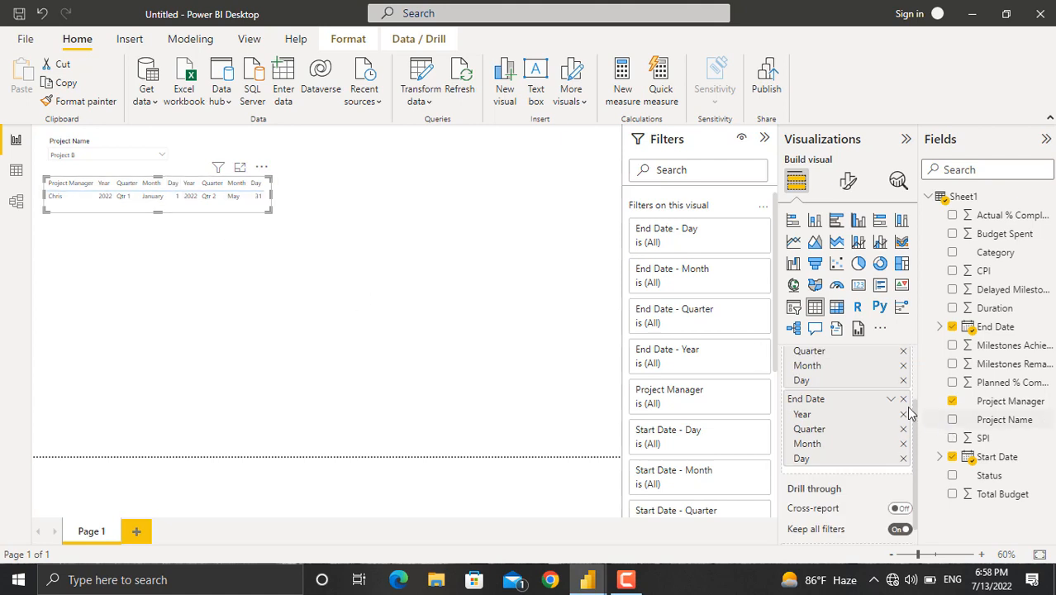
Show Start Date in the table as a plain date instead of a date hierarchy.
{"action": "scroll", "coordinate": [865, 402], "scroll_direction": "up", "scroll_amount": 2}
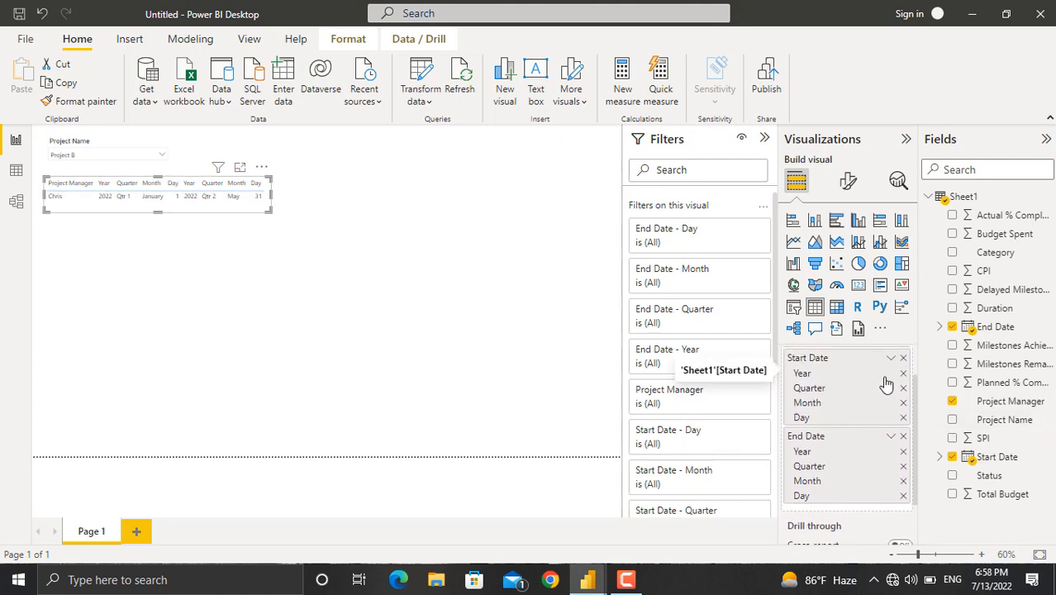
{"action": "left_click", "coordinate": [890, 358]}
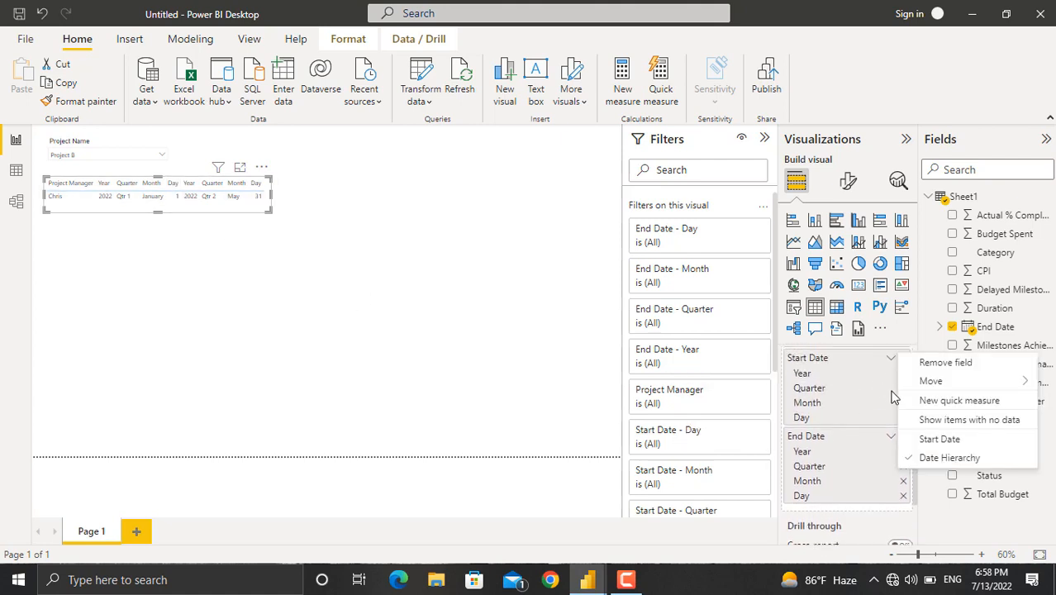
{"action": "left_click", "coordinate": [934, 440]}
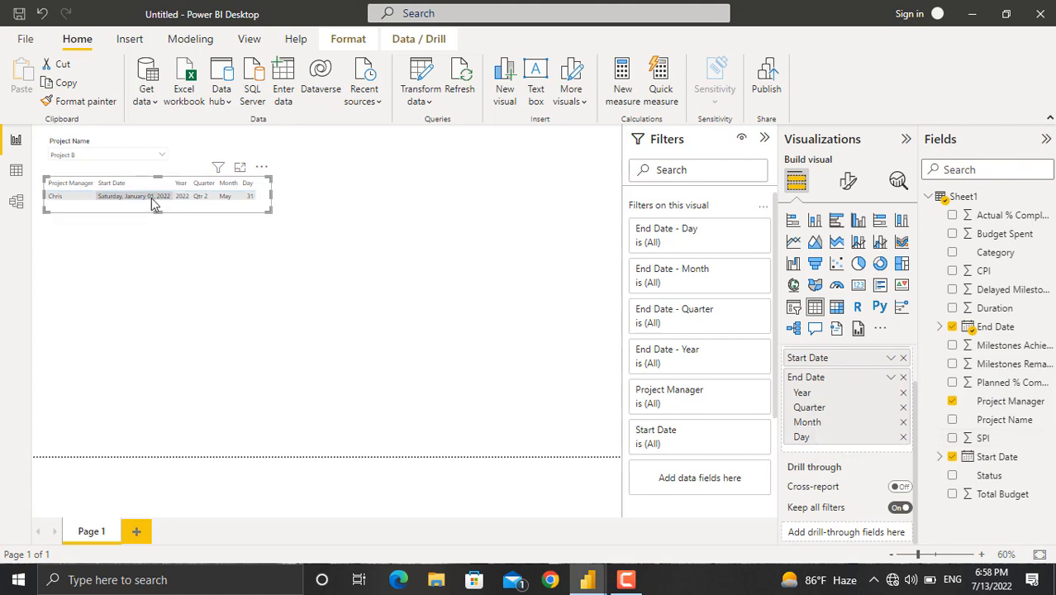
Show End Date in the table as a plain date instead of a date hierarchy.
{"action": "left_click", "coordinate": [891, 377]}
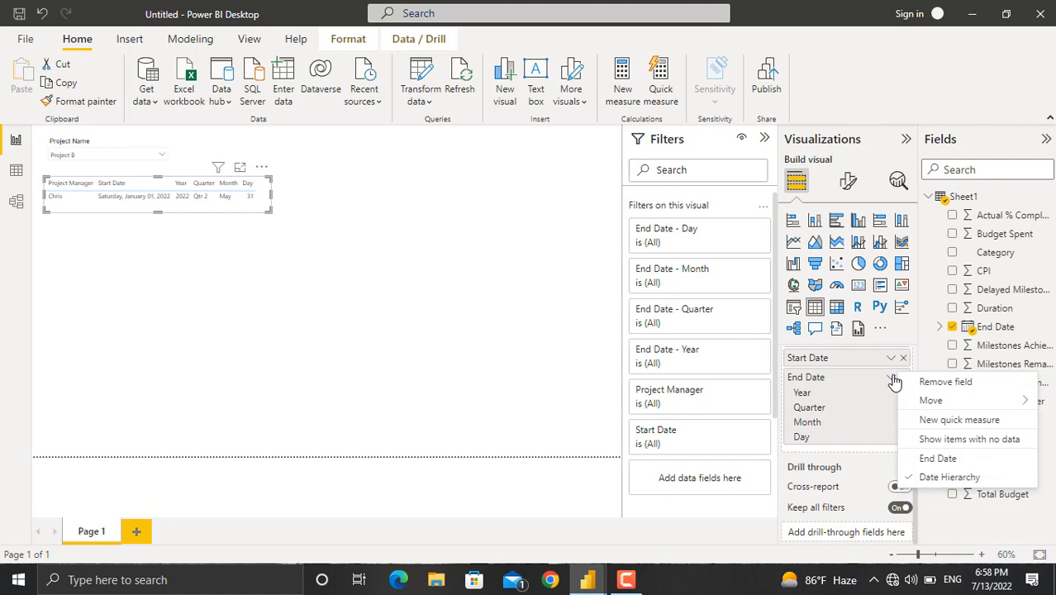
{"action": "left_click", "coordinate": [928, 459]}
{"action": "left_click", "coordinate": [401, 225]}
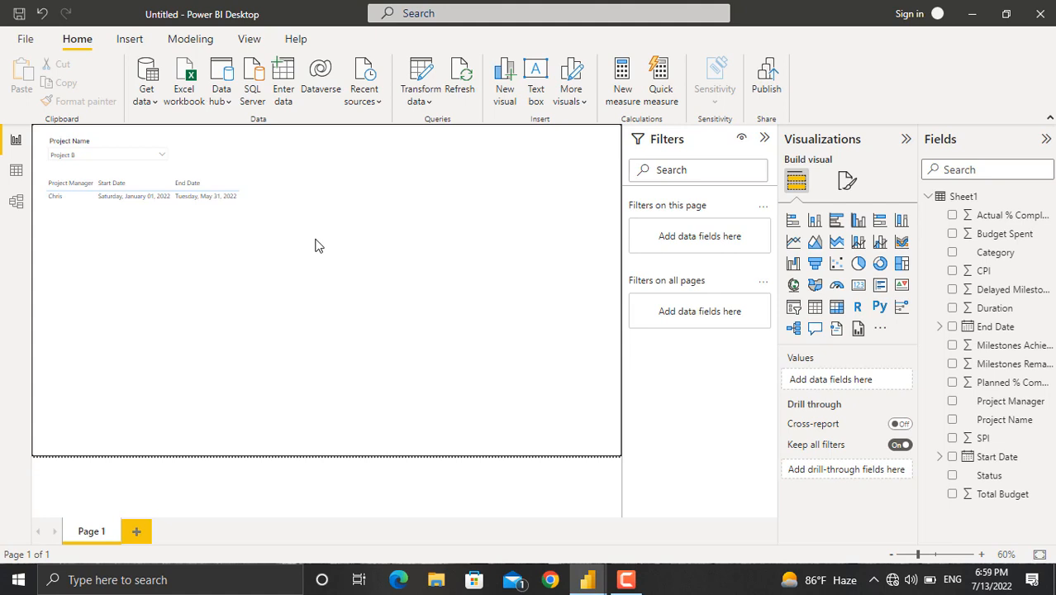
Add a gauge visual showing CPI and move it to the top of the page beside the table.
{"action": "left_click", "coordinate": [836, 285]}
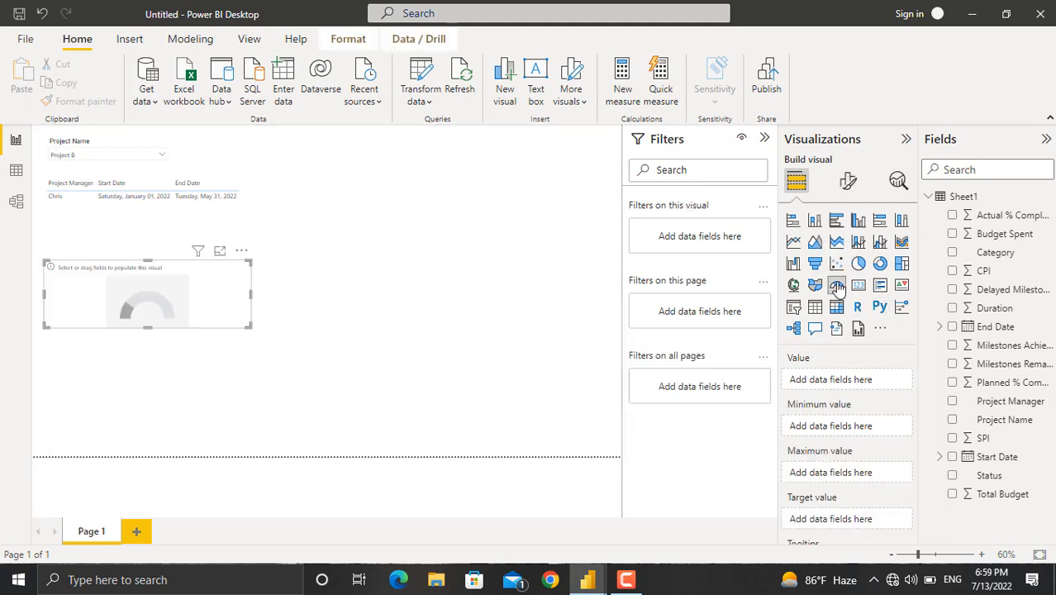
{"action": "left_click", "coordinate": [951, 271]}
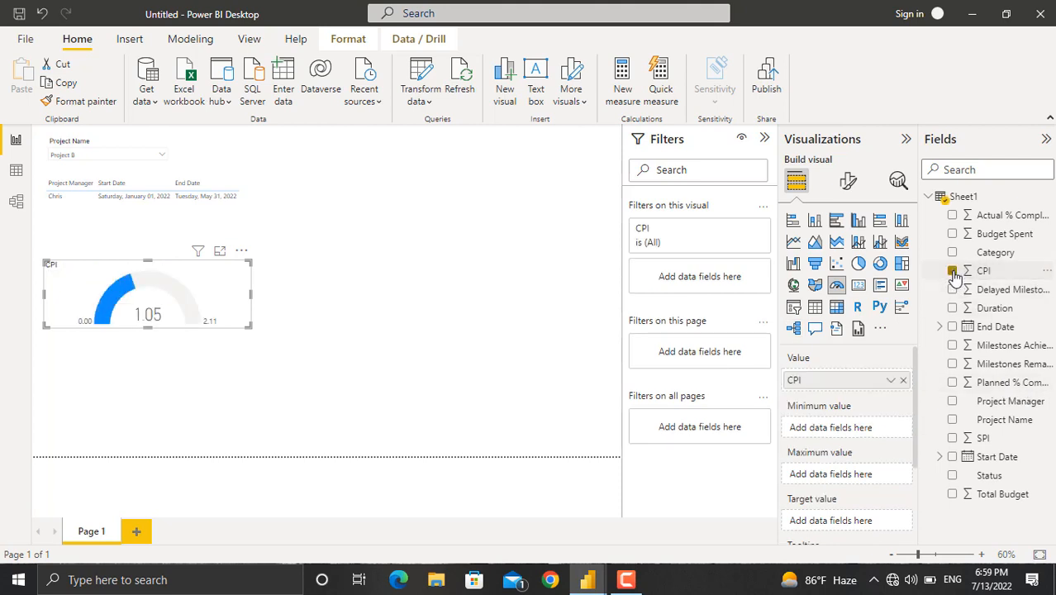
{"action": "left_click_drag", "start_coordinate": [228, 304], "coordinate": [426, 203]}
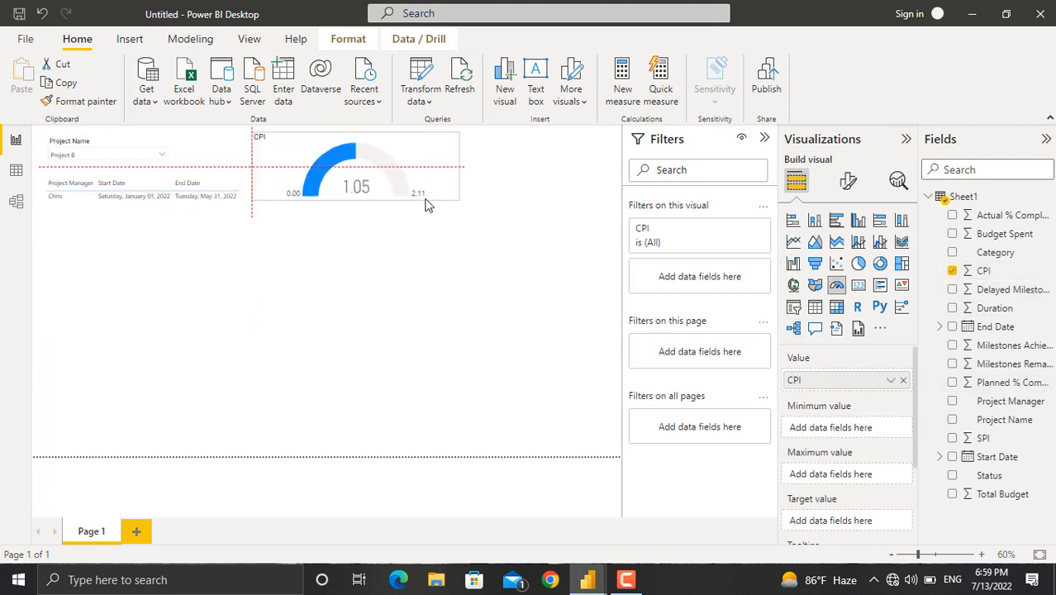
{"action": "left_click", "coordinate": [478, 188]}
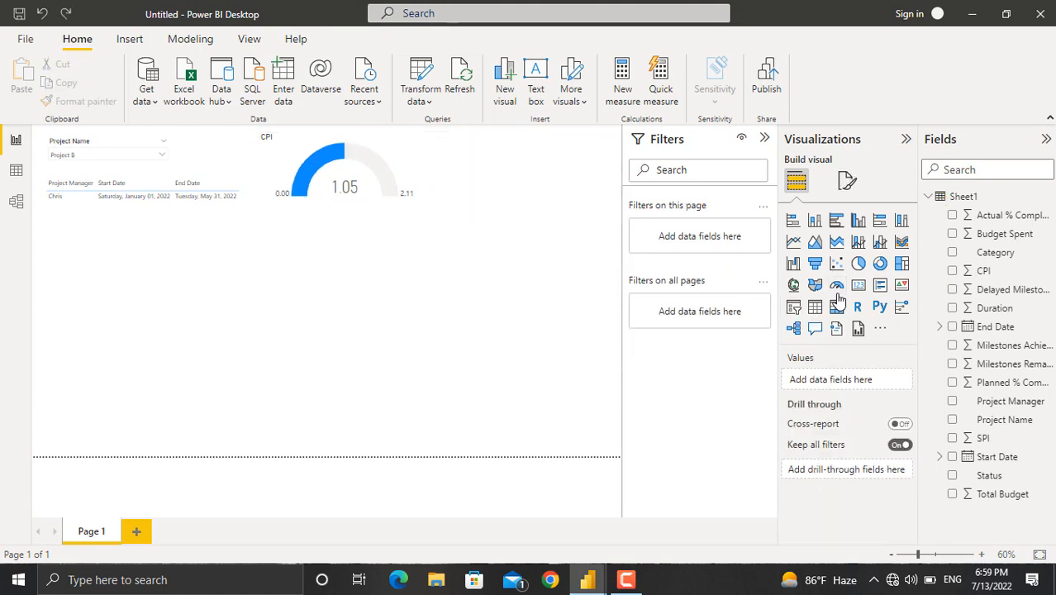
Add a second gauge showing SPI and set its gauge axis minimum to 0 and maximum to 1.
{"action": "left_click", "coordinate": [836, 287]}
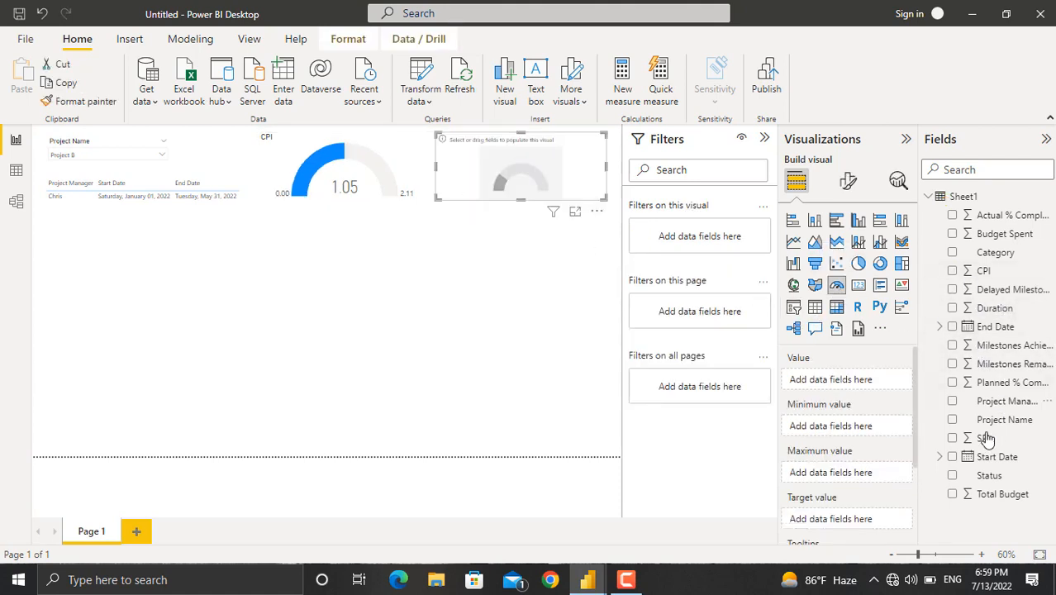
{"action": "left_click", "coordinate": [953, 439]}
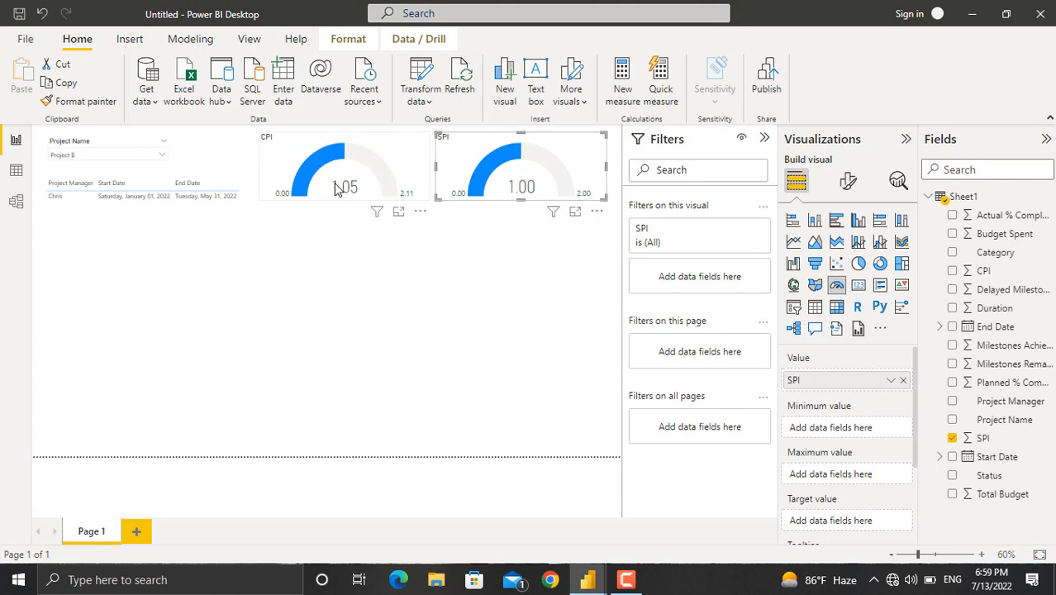
{"action": "left_click", "coordinate": [847, 181]}
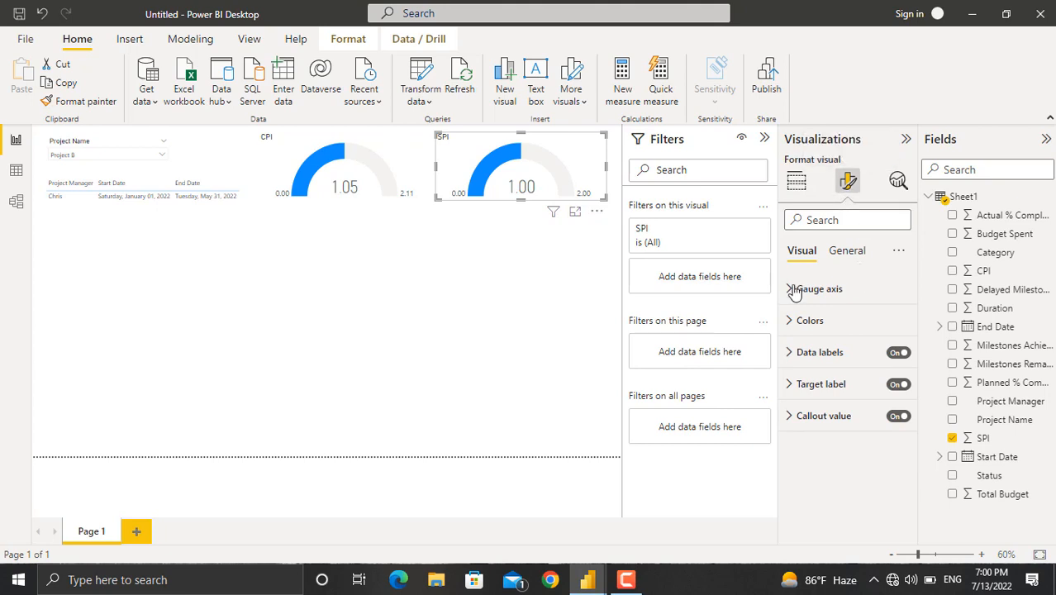
{"action": "left_click", "coordinate": [793, 290]}
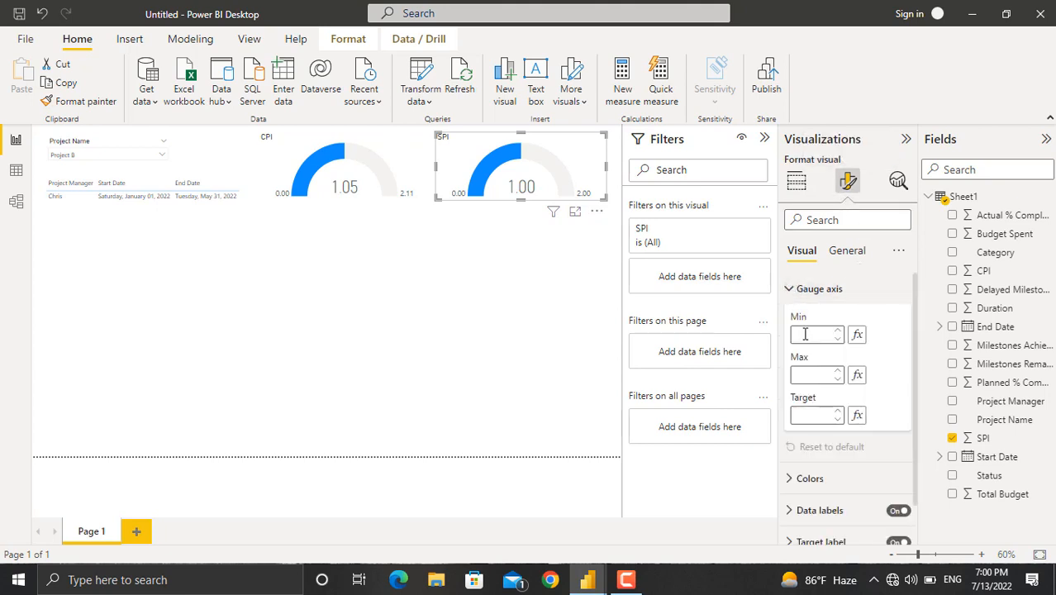
{"action": "left_click", "coordinate": [805, 334]}
{"action": "type", "text": "0"}
{"action": "type", "text": "1"}
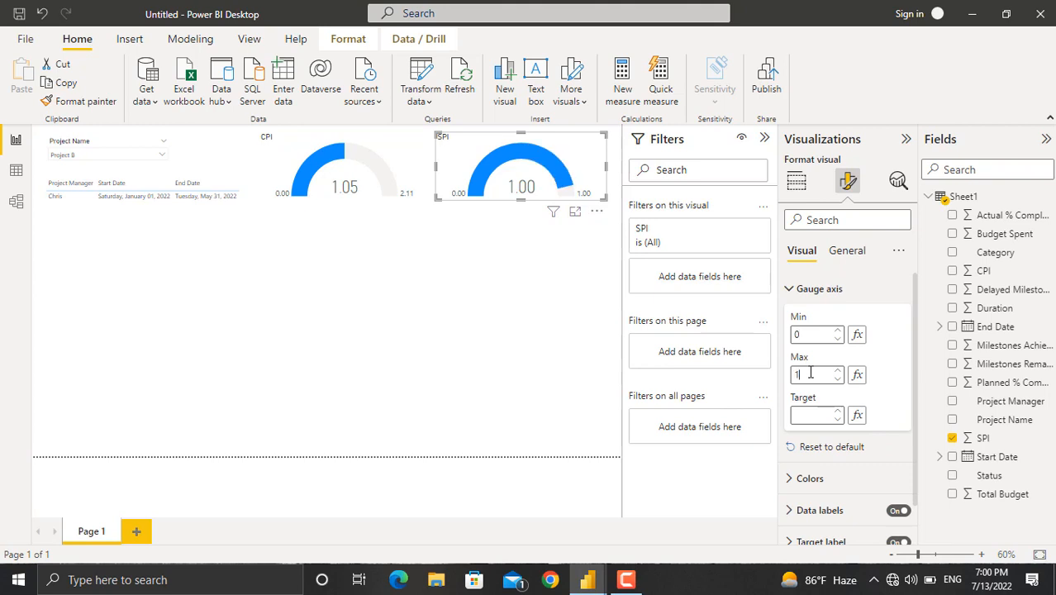
Set the CPI gauge's axis minimum to 0 and maximum to 1.
{"action": "left_click", "coordinate": [385, 170]}
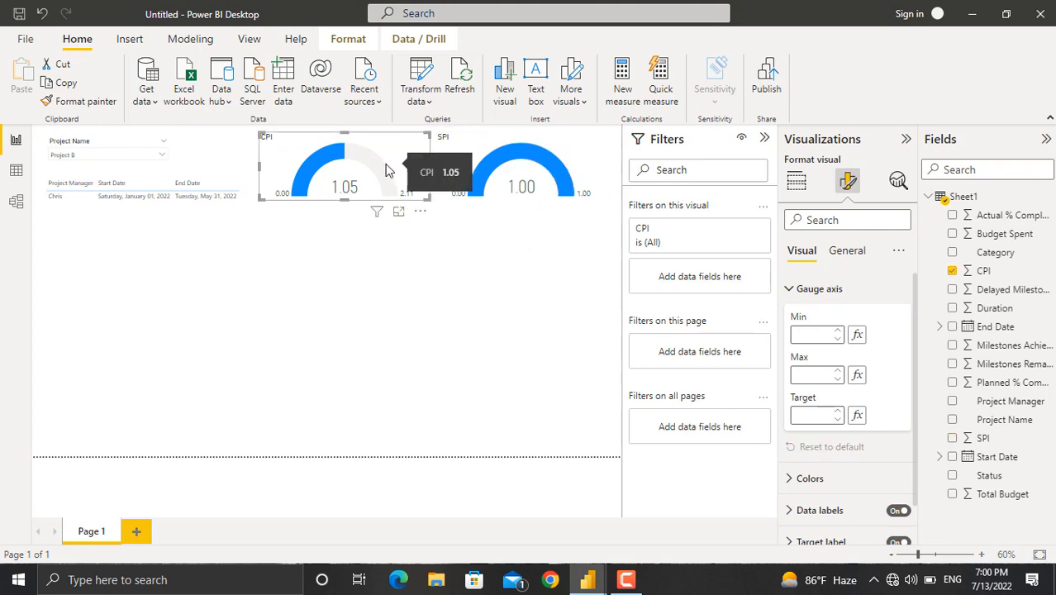
{"action": "left_click", "coordinate": [808, 333]}
{"action": "type", "text": "0"}
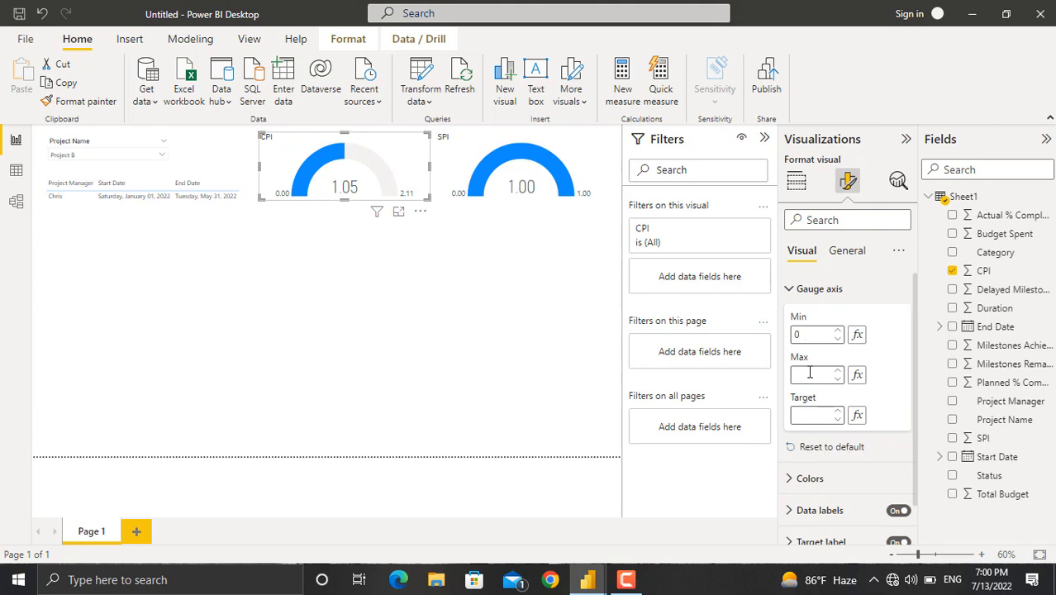
{"action": "left_click", "coordinate": [809, 374]}
{"action": "type", "text": "1"}
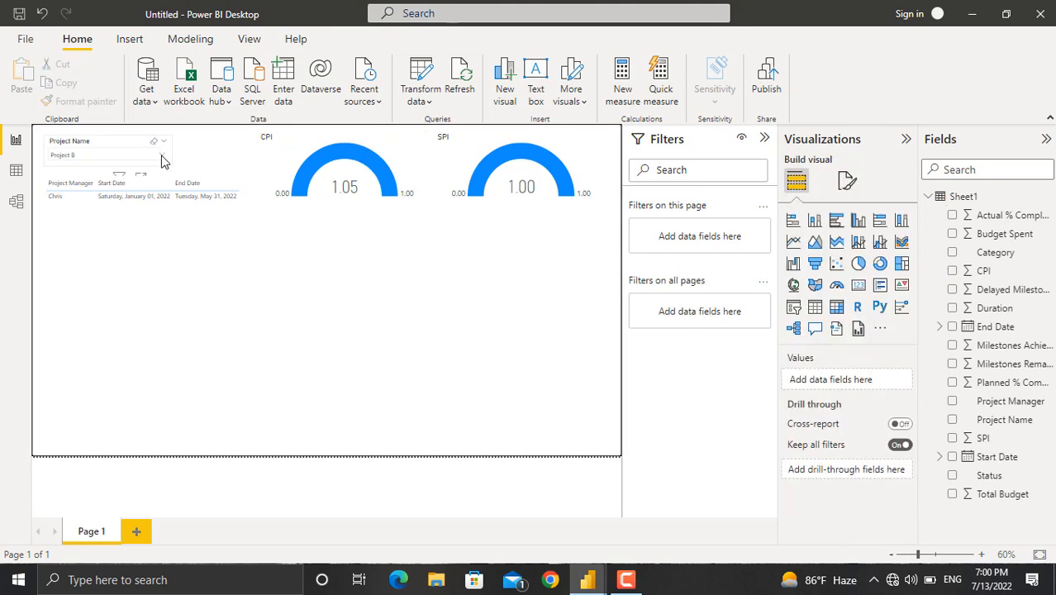
Change the project slicer selection to Project E.
{"action": "left_click", "coordinate": [162, 155]}
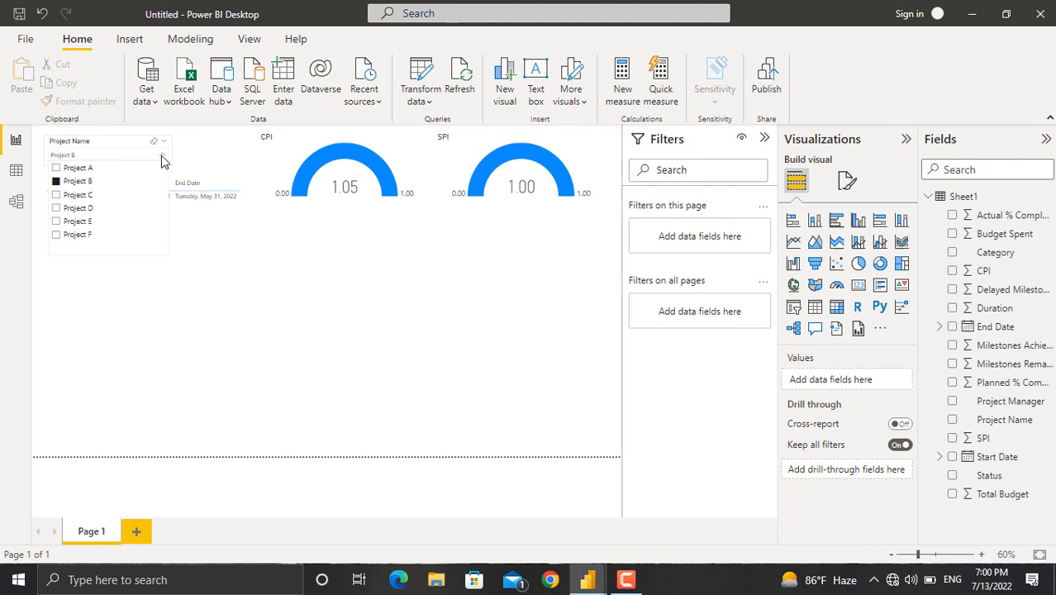
{"action": "left_click", "coordinate": [73, 223]}
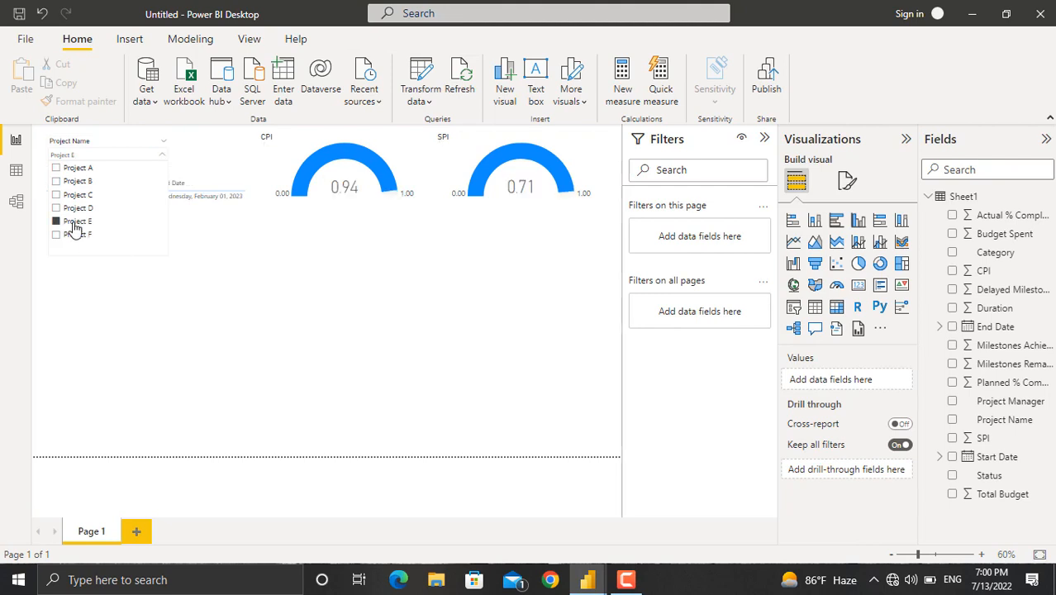
{"action": "left_click", "coordinate": [278, 274]}
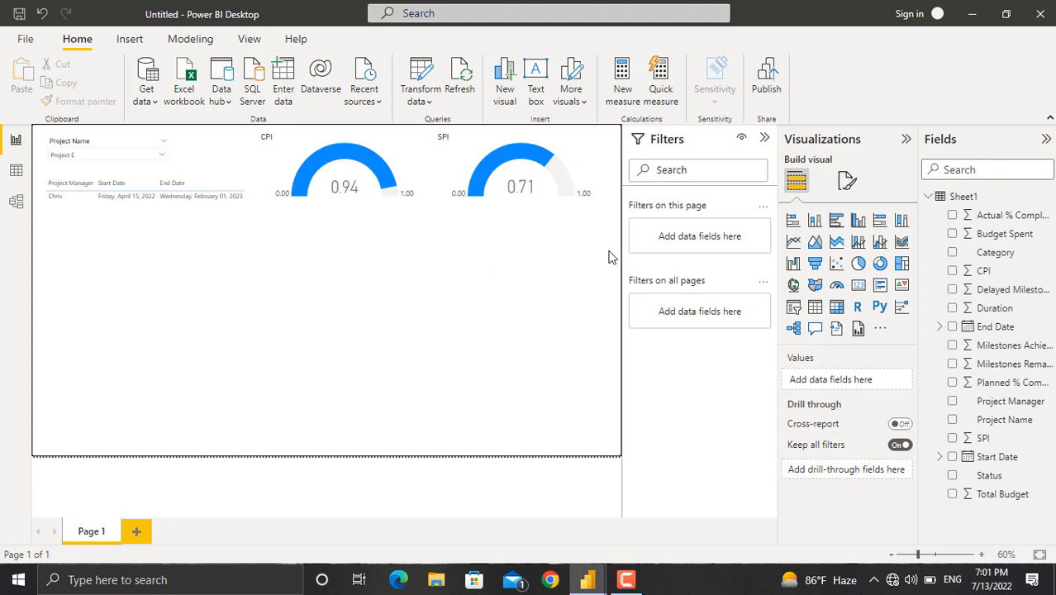
Add a clustered bar chart showing Total Budget and Budget Spent.
{"action": "left_click", "coordinate": [836, 224]}
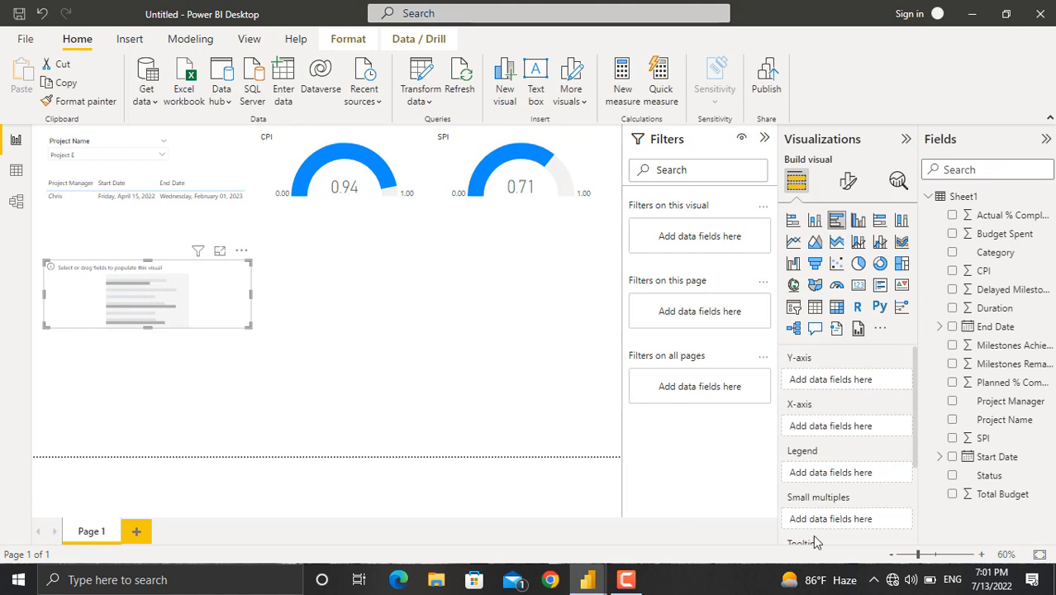
{"action": "left_click", "coordinate": [951, 494]}
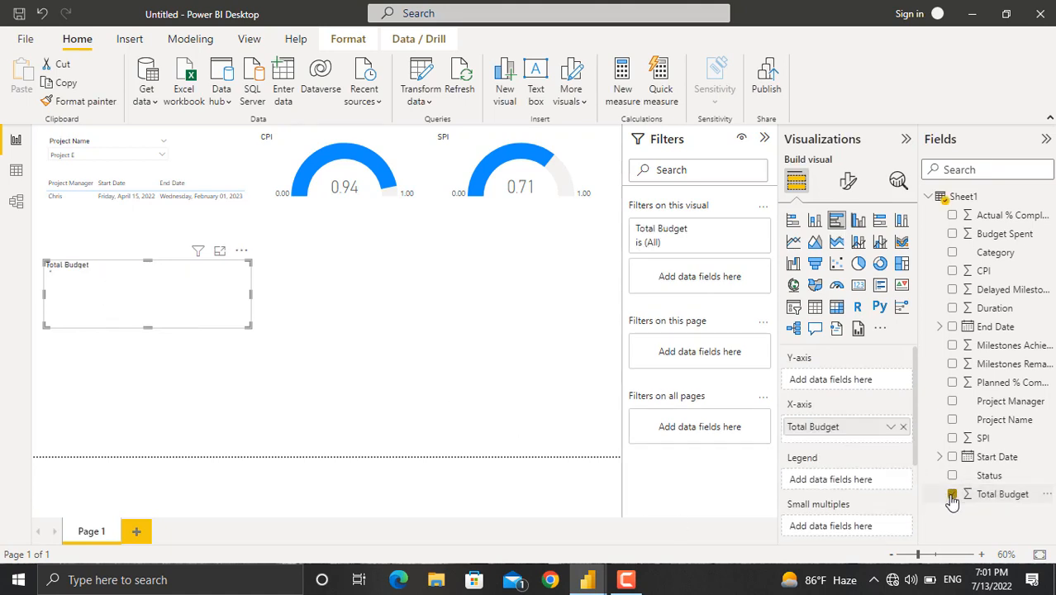
{"action": "left_click", "coordinate": [952, 235]}
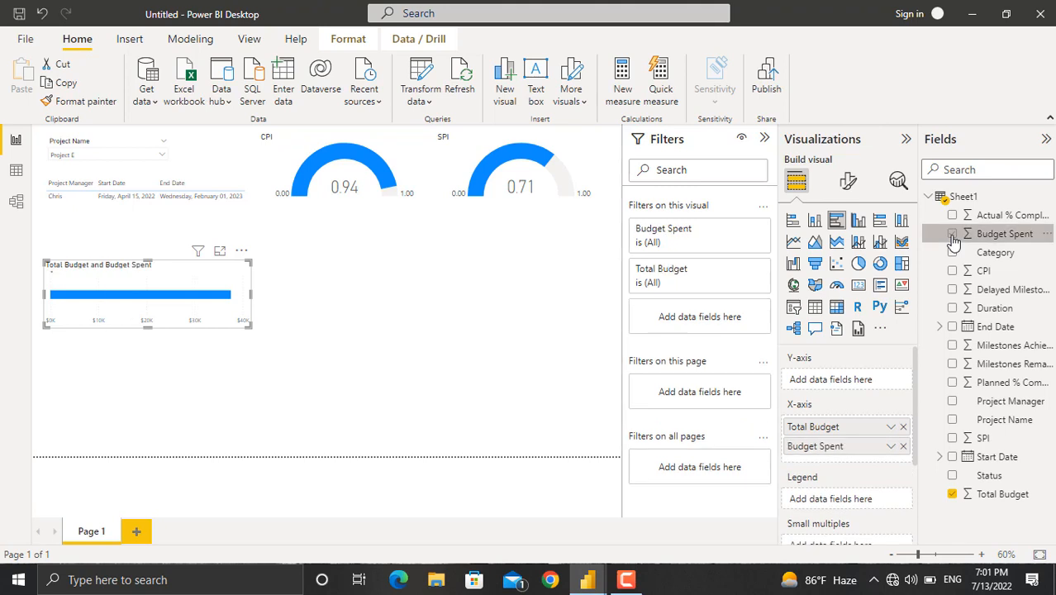
Turn off the bar chart's Y-axis and X-axis and turn on its data labels.
{"action": "left_click", "coordinate": [849, 184]}
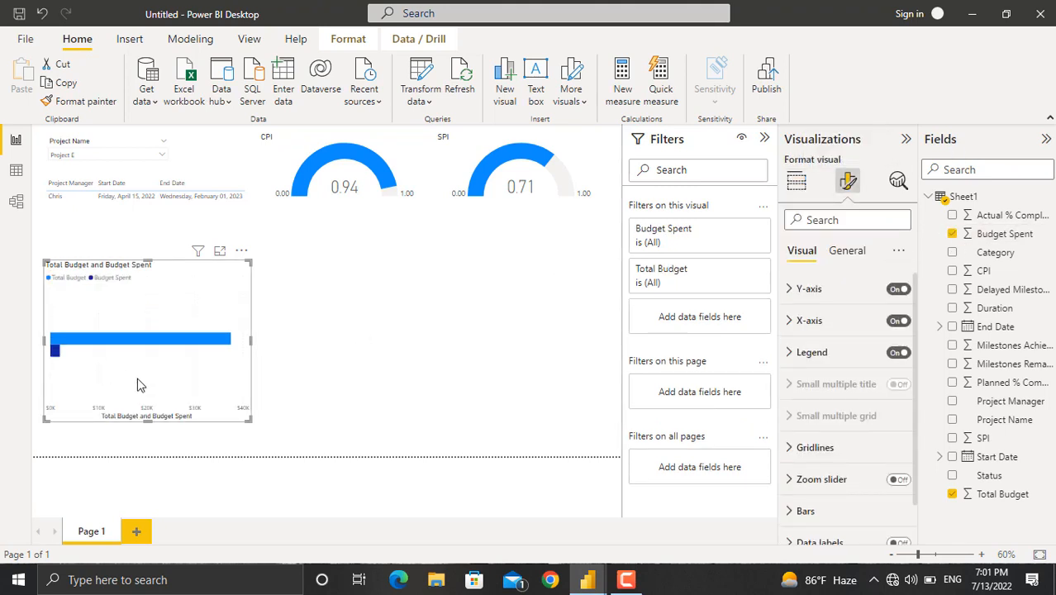
{"action": "left_click", "coordinate": [899, 289]}
{"action": "left_click", "coordinate": [899, 321]}
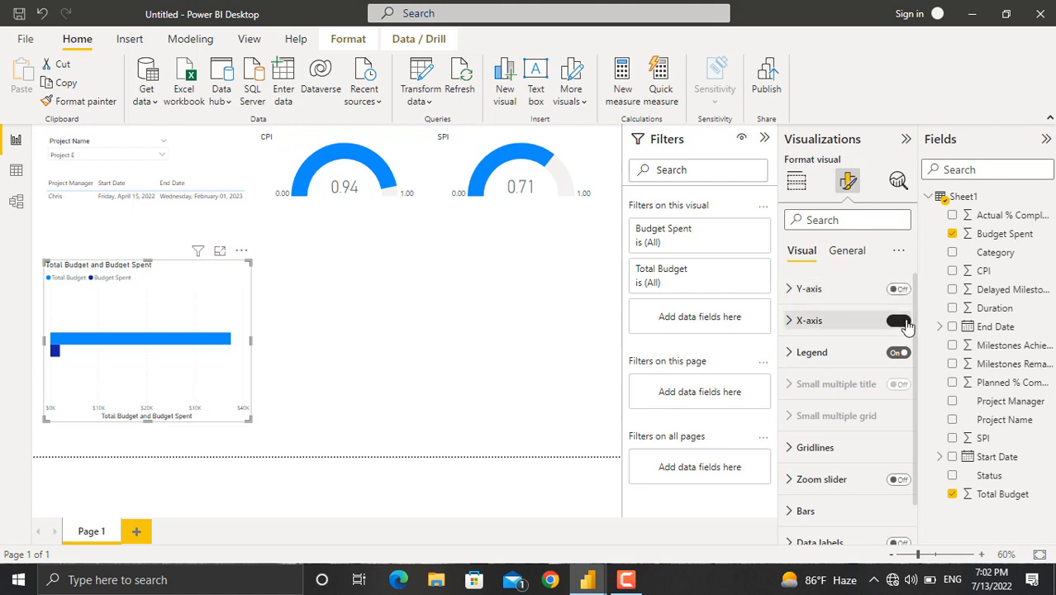
{"action": "scroll", "coordinate": [846, 434], "scroll_direction": "down", "scroll_amount": 1}
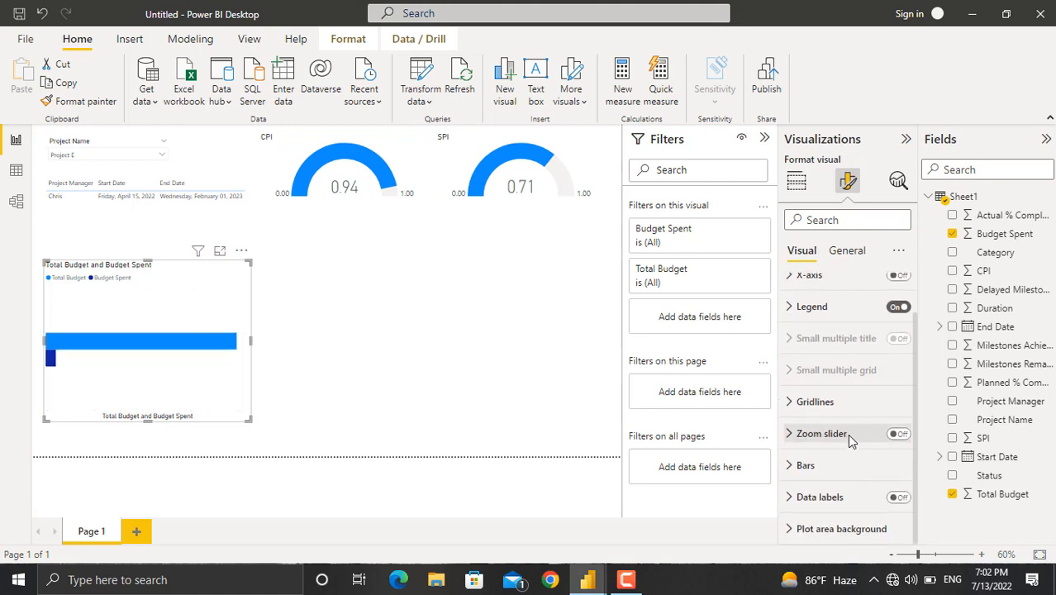
{"action": "left_click", "coordinate": [897, 498]}
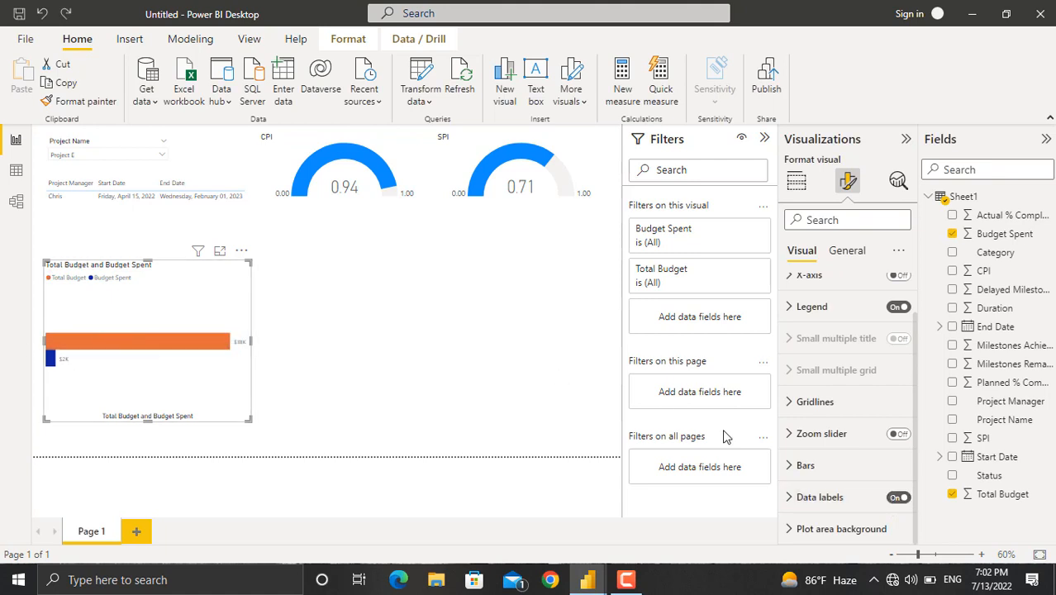
Color the Total Budget bar blue and the Budget Spent bar red.
{"action": "left_click", "coordinate": [797, 467]}
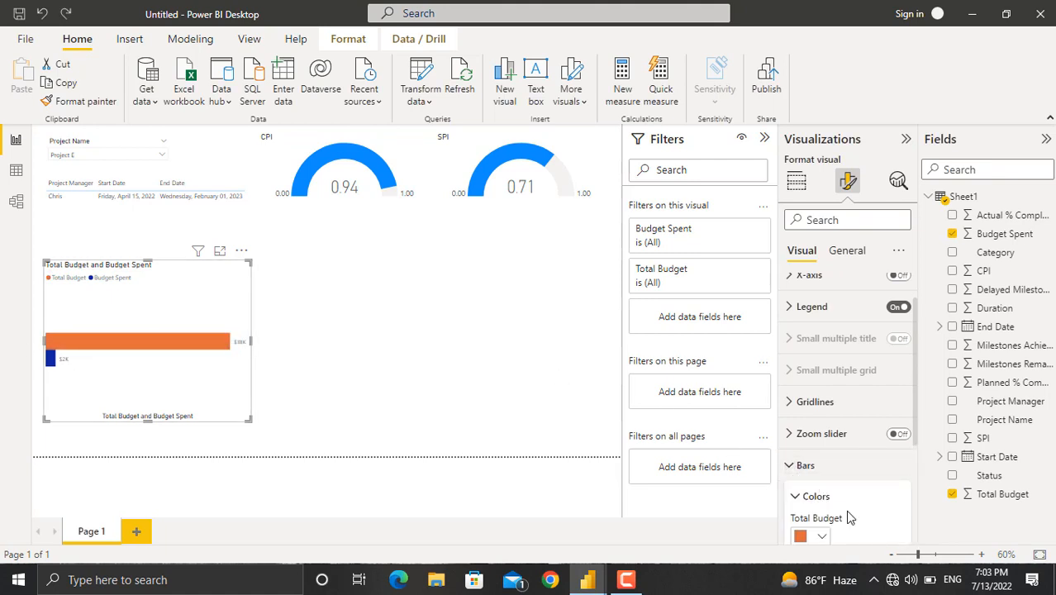
{"action": "scroll", "coordinate": [845, 509], "scroll_direction": "down", "scroll_amount": 2}
{"action": "left_click", "coordinate": [822, 417]}
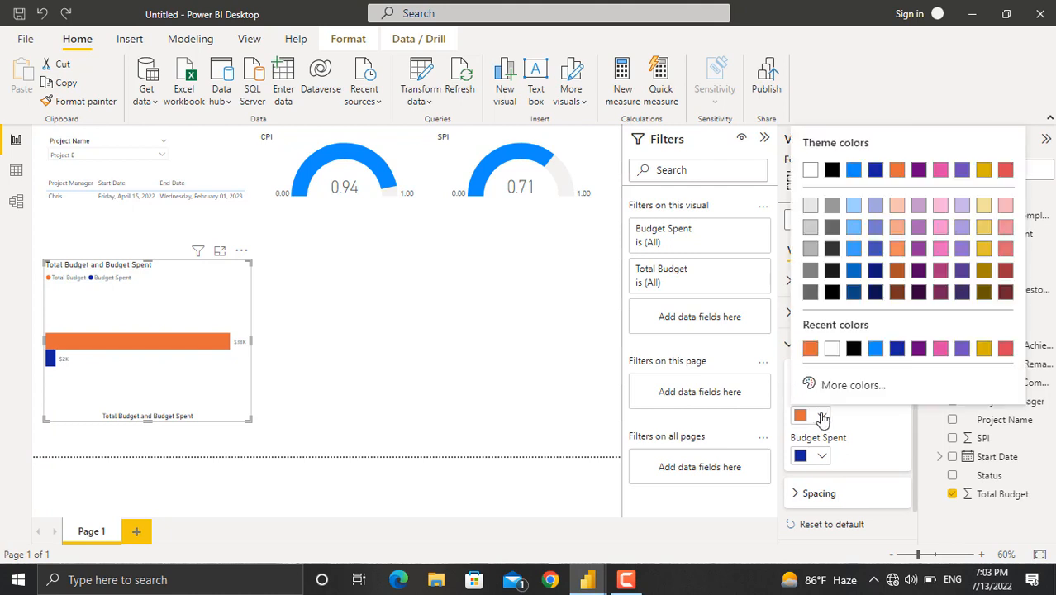
{"action": "left_click", "coordinate": [875, 349]}
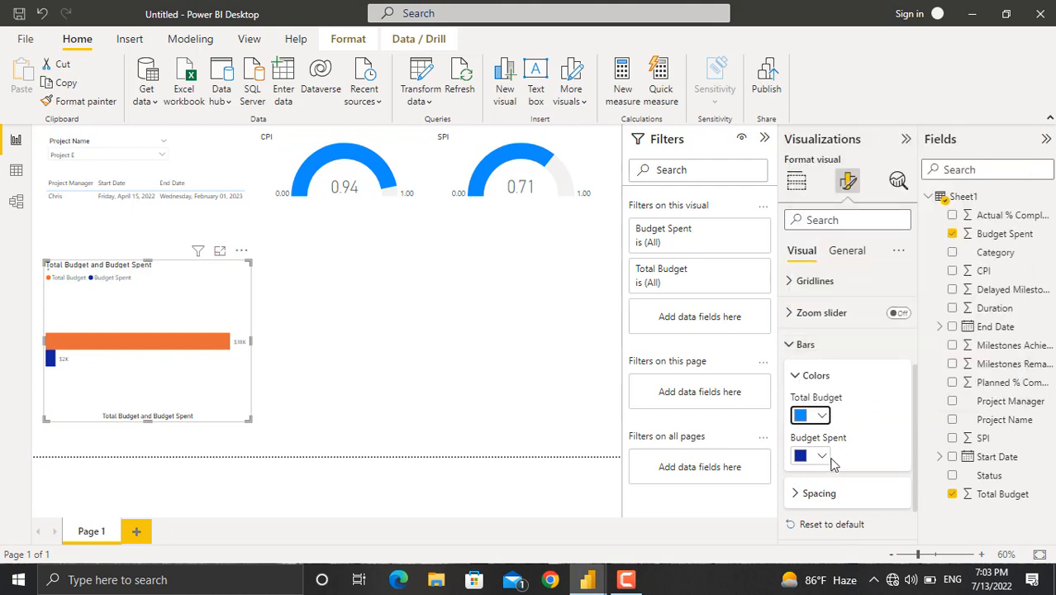
{"action": "left_click", "coordinate": [823, 457]}
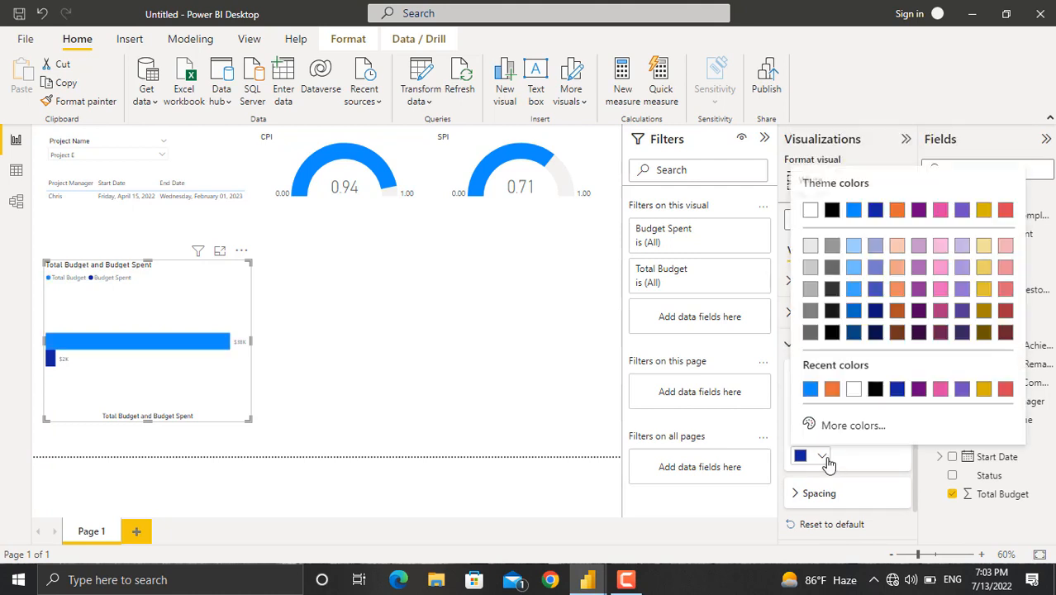
{"action": "left_click", "coordinate": [1005, 389]}
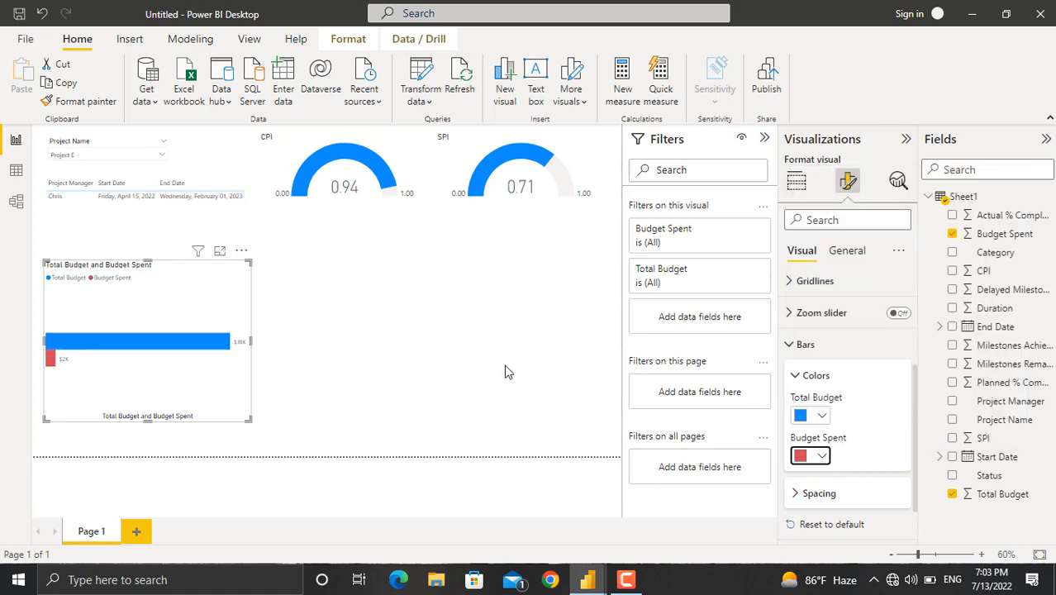
{"action": "left_click", "coordinate": [506, 371]}
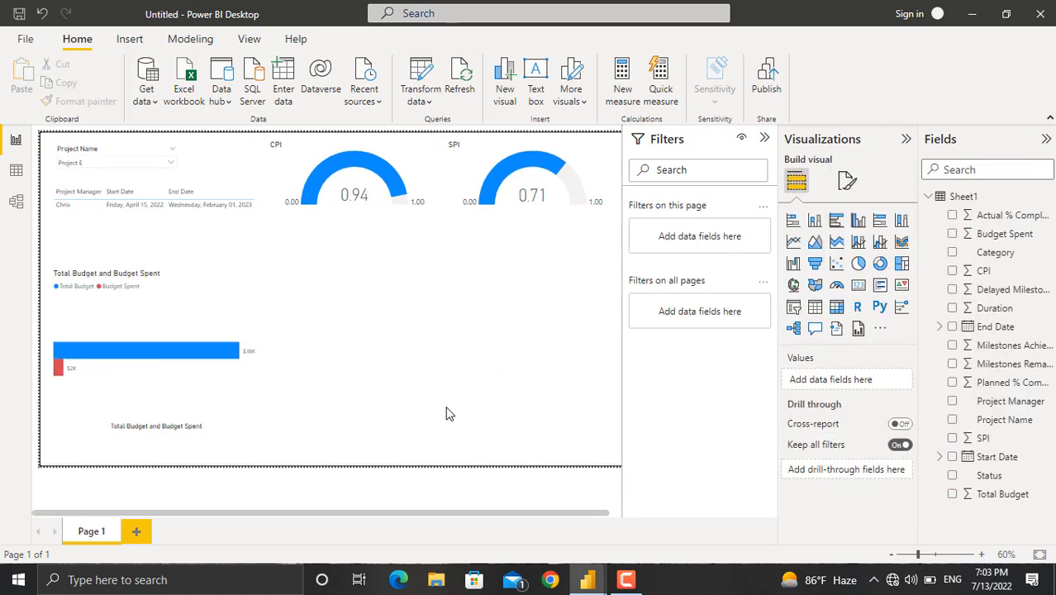
Add a donut chart with Delayed Milestones, Milestones Achieved and Milestones Remaining, and widen it.
{"action": "left_click", "coordinate": [879, 265]}
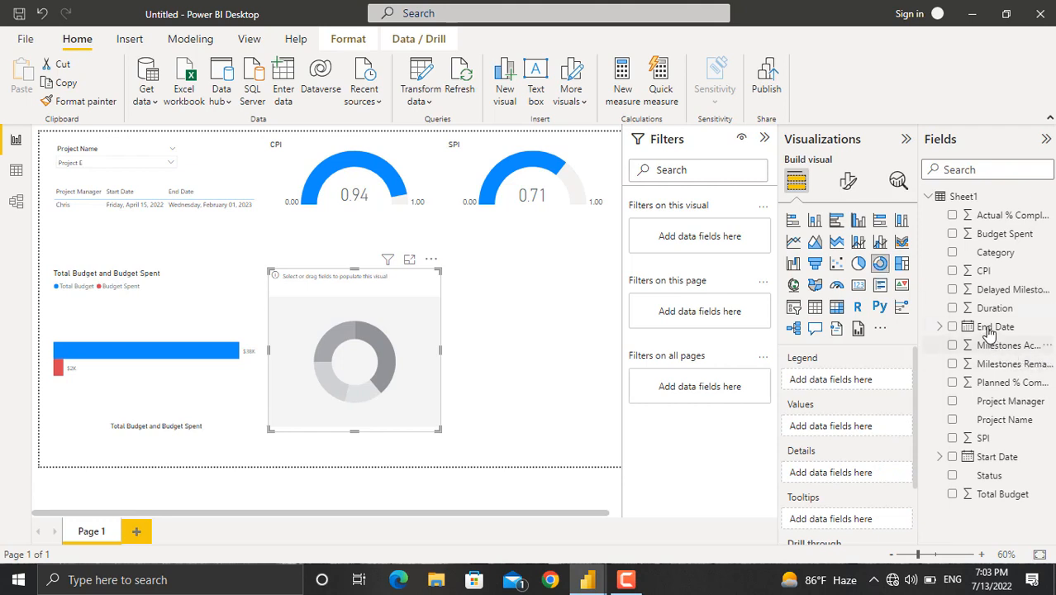
{"action": "left_click", "coordinate": [952, 289]}
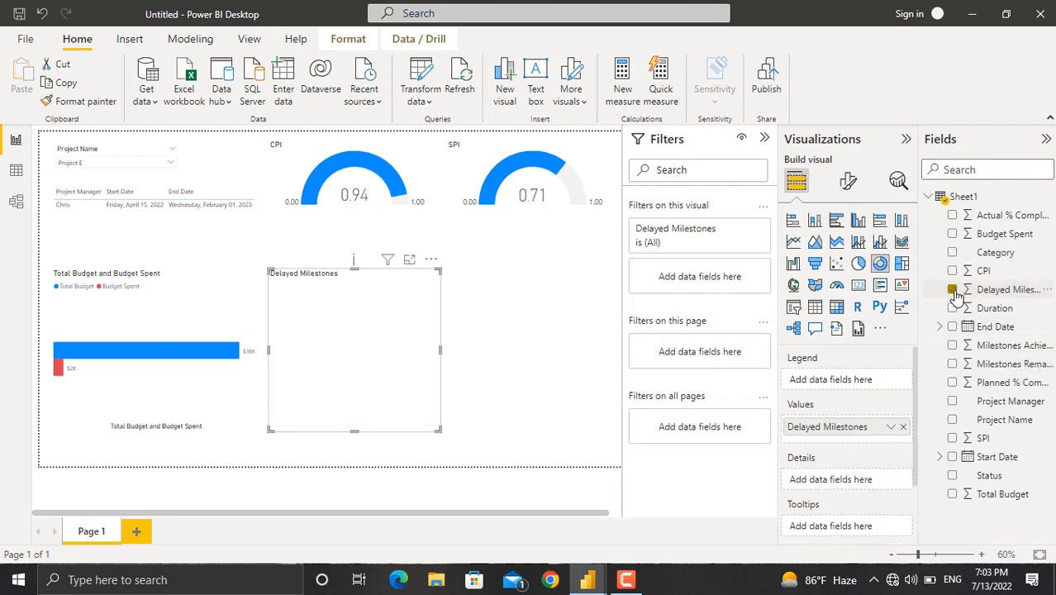
{"action": "left_click", "coordinate": [953, 345]}
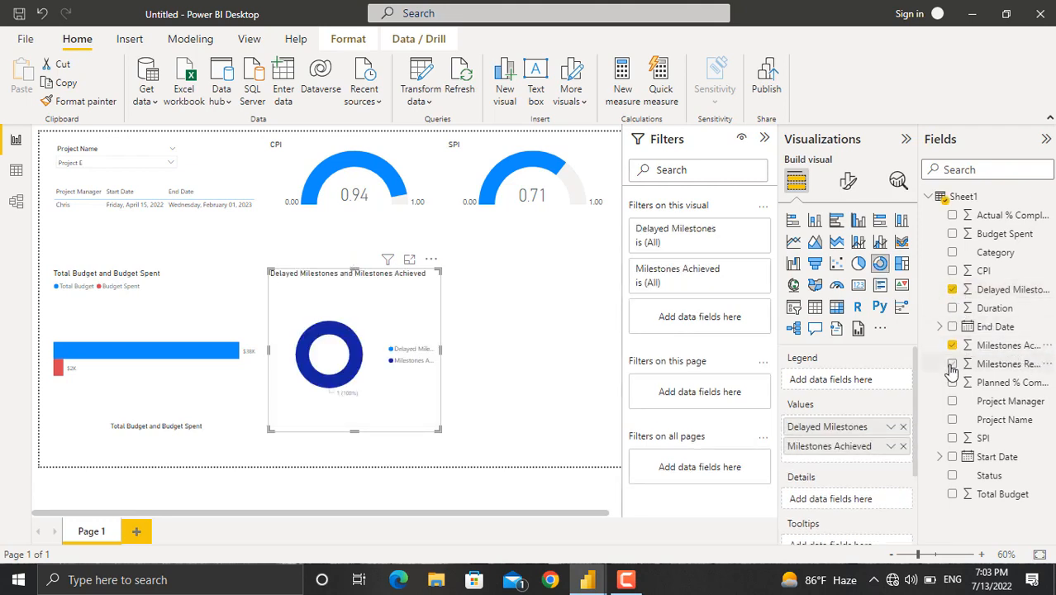
{"action": "left_click", "coordinate": [953, 365]}
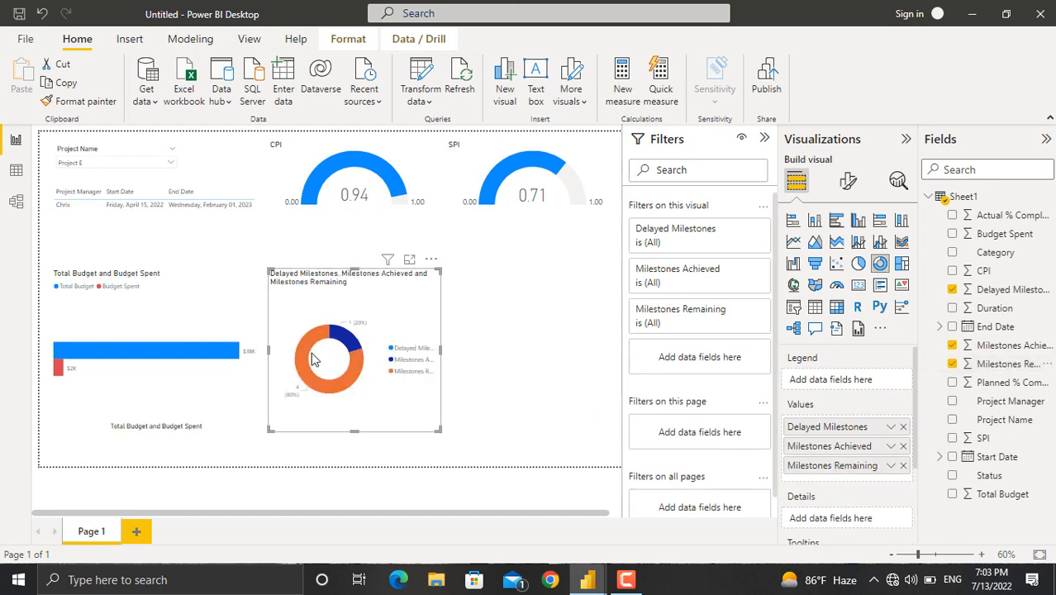
{"action": "left_click_drag", "start_coordinate": [444, 340], "coordinate": [556, 361]}
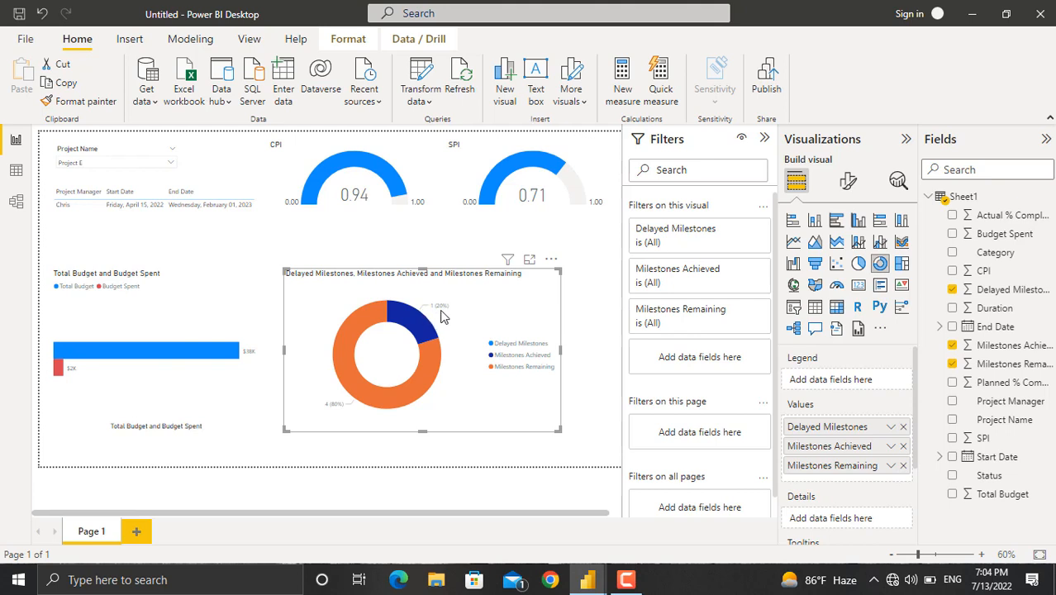
Turn off the donut chart's legend and set its detail label contents to Category, data value.
{"action": "left_click", "coordinate": [848, 181]}
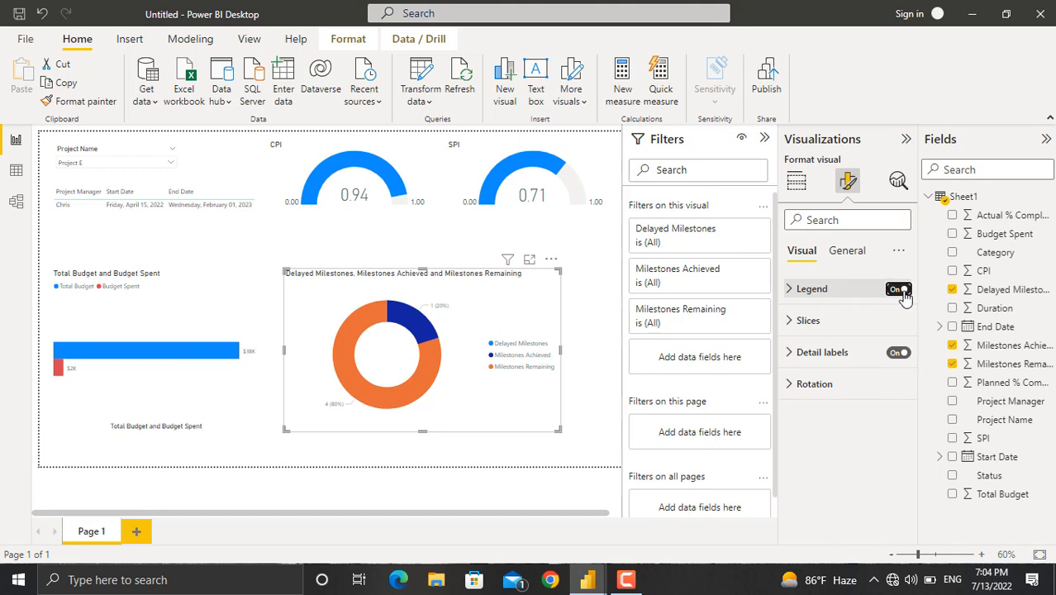
{"action": "left_click", "coordinate": [898, 289]}
{"action": "left_click", "coordinate": [789, 352]}
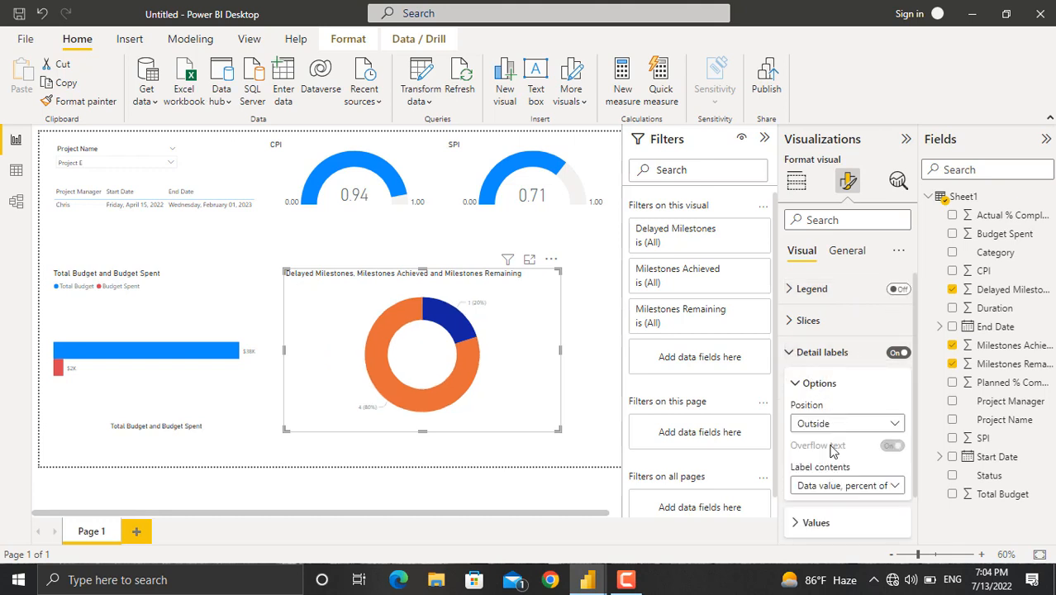
{"action": "scroll", "coordinate": [830, 450], "scroll_direction": "down", "scroll_amount": 1}
{"action": "left_click", "coordinate": [859, 428]}
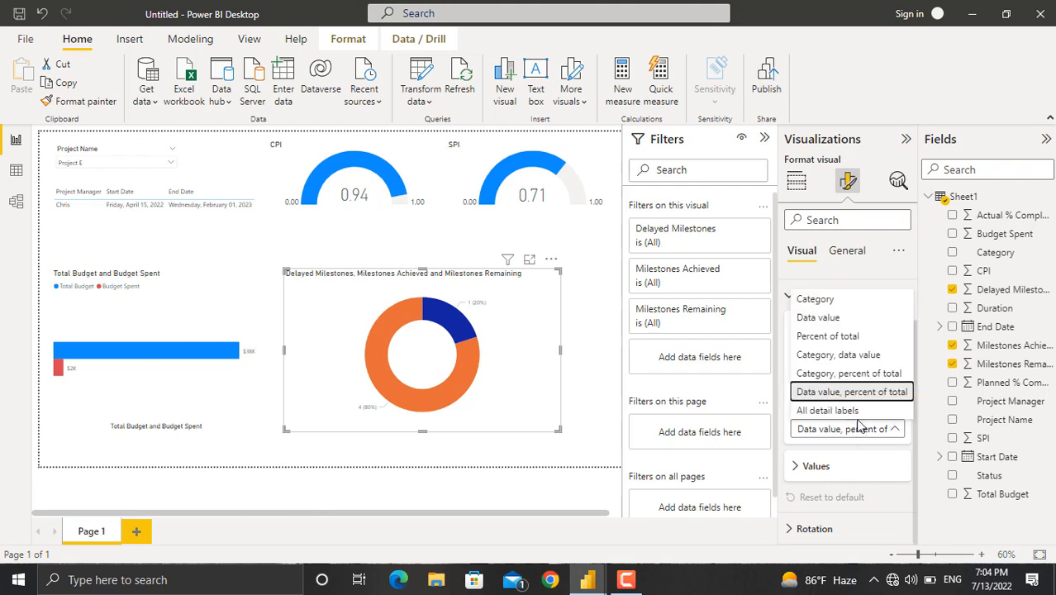
{"action": "left_click", "coordinate": [862, 355]}
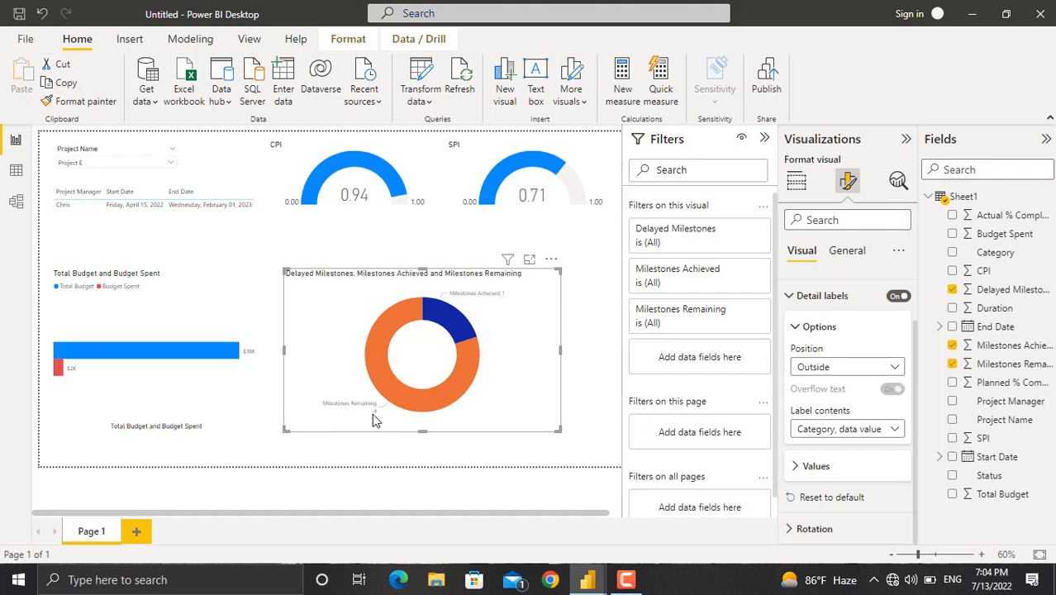
Change the project slicer selection to Project C.
{"action": "left_click", "coordinate": [172, 164]}
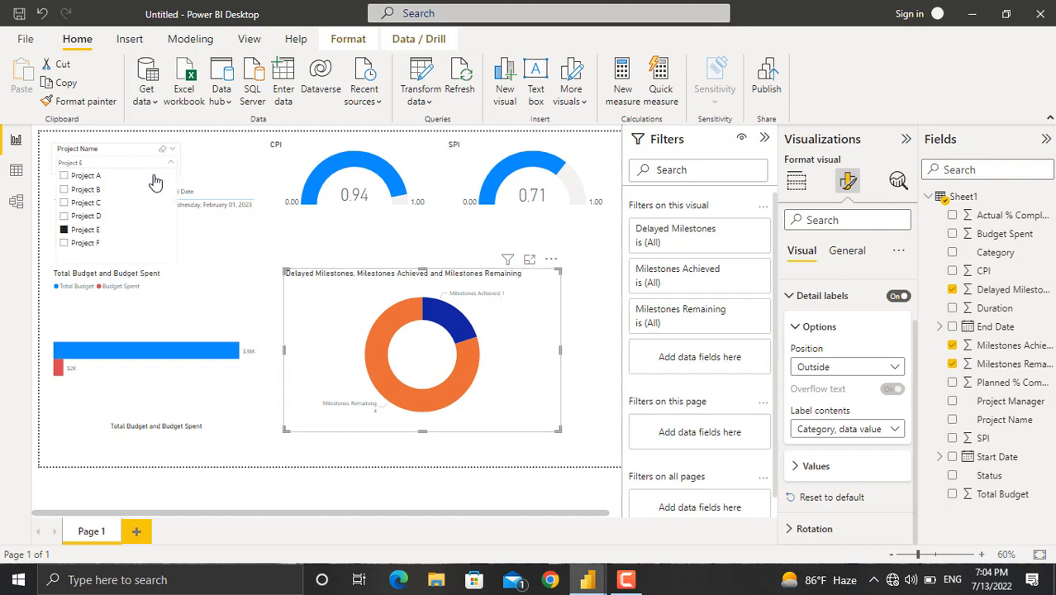
{"action": "left_click", "coordinate": [86, 203]}
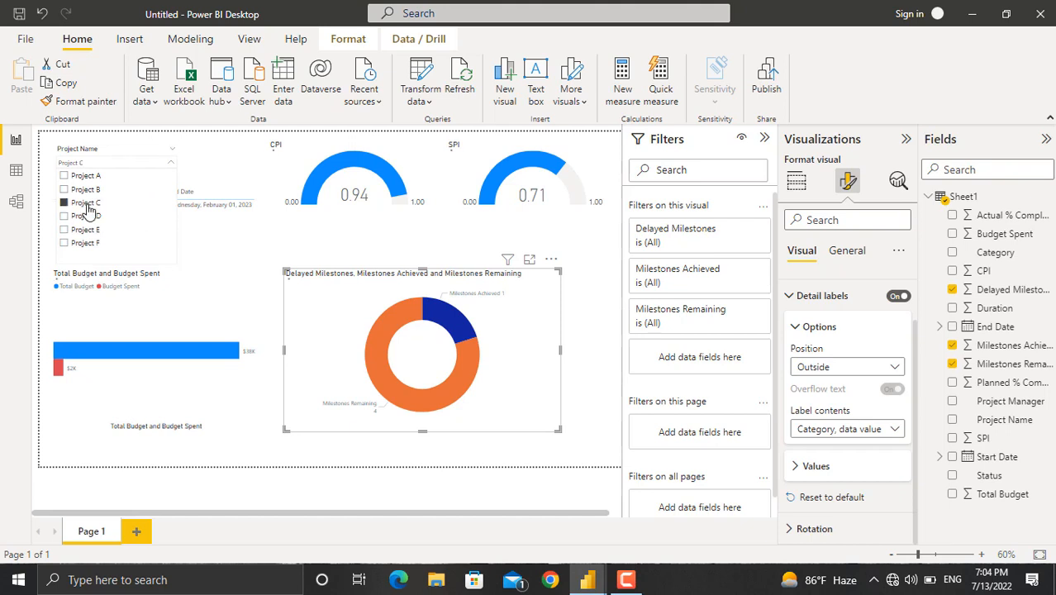